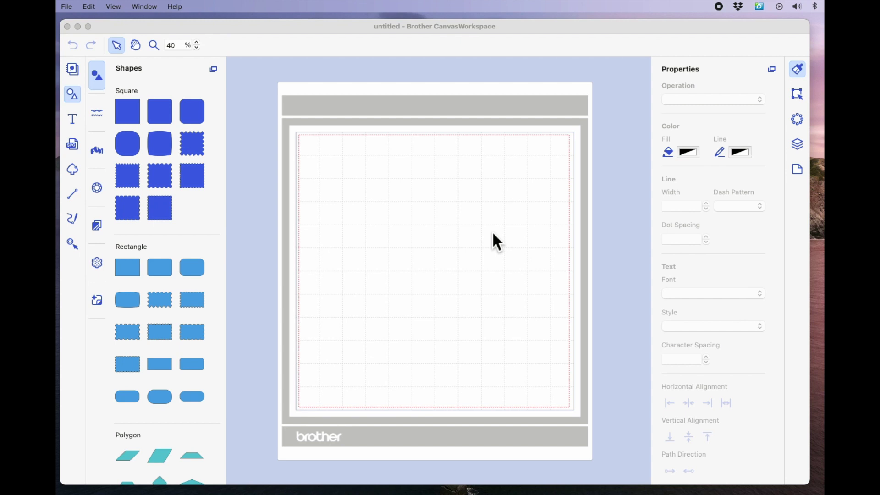
Add the text "Happy Birthday" and place it in the upper part of the mat.
click(75, 123)
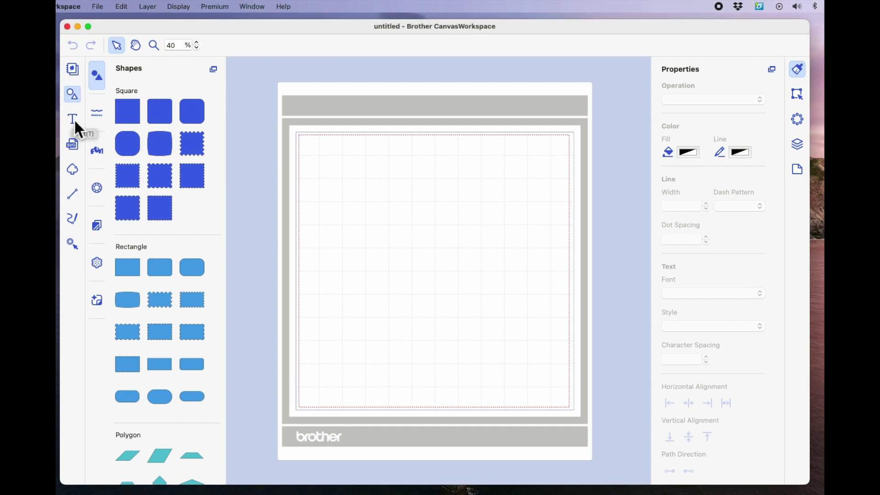
click(73, 120)
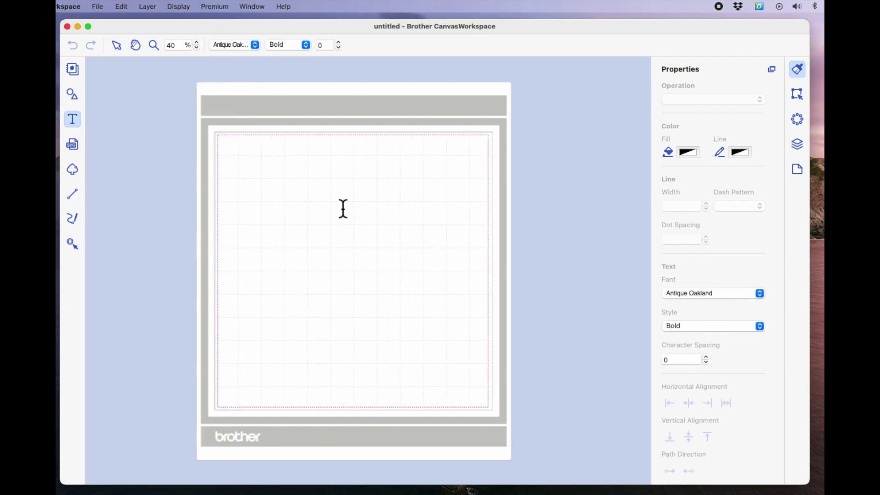
click(364, 251)
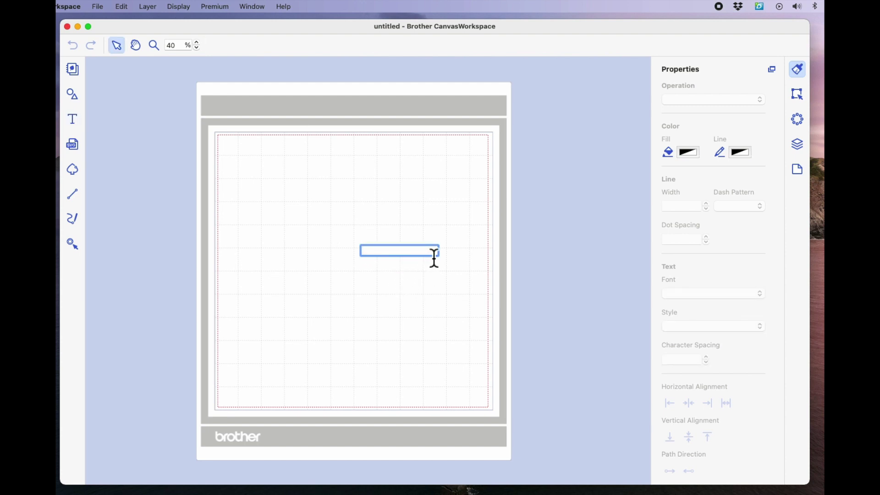
text(Happy Birthday)
key(Escape)
drag(524, 257, 403, 208)
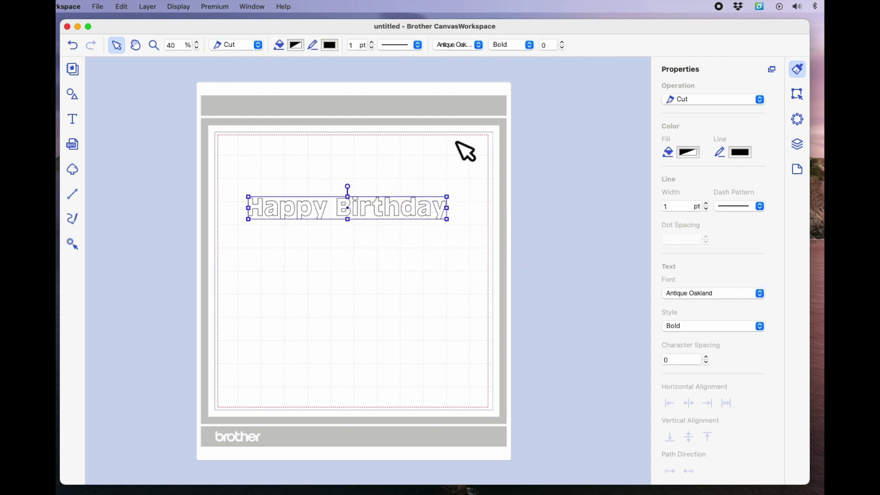
Set the text's font to Banks Miles Single Line and shrink it proportionally to about 3.75 inches wide.
click(480, 48)
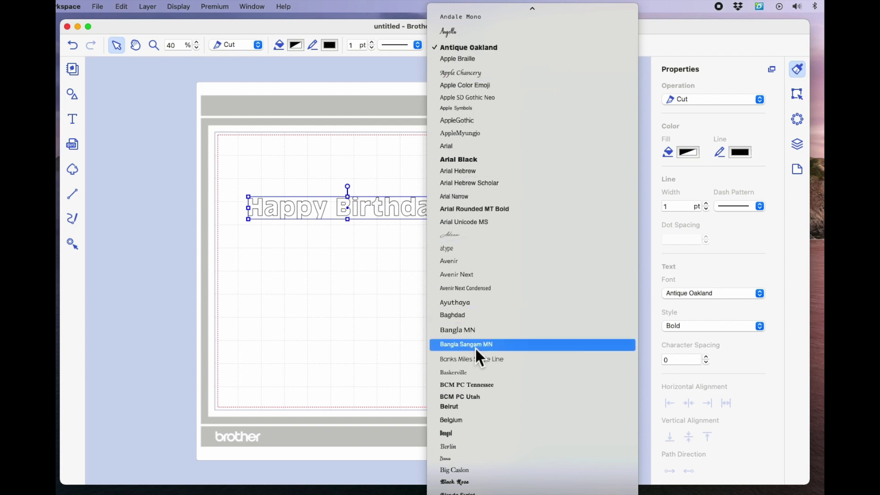
click(482, 360)
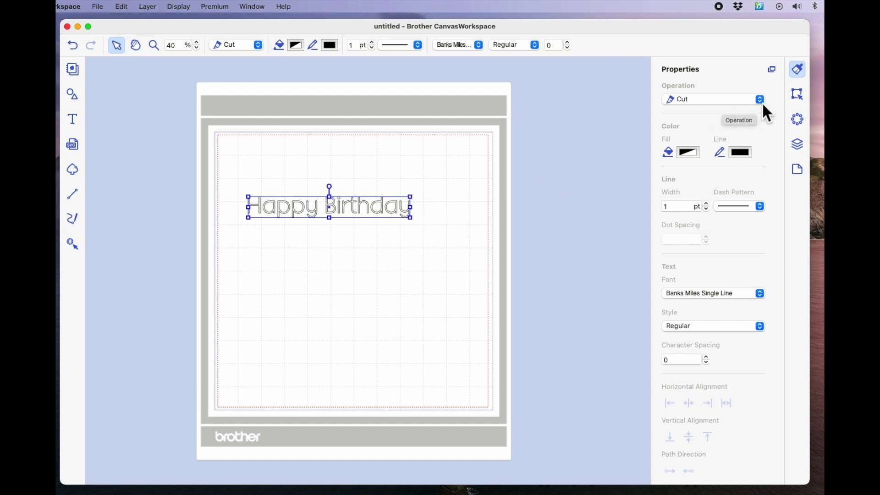
click(799, 94)
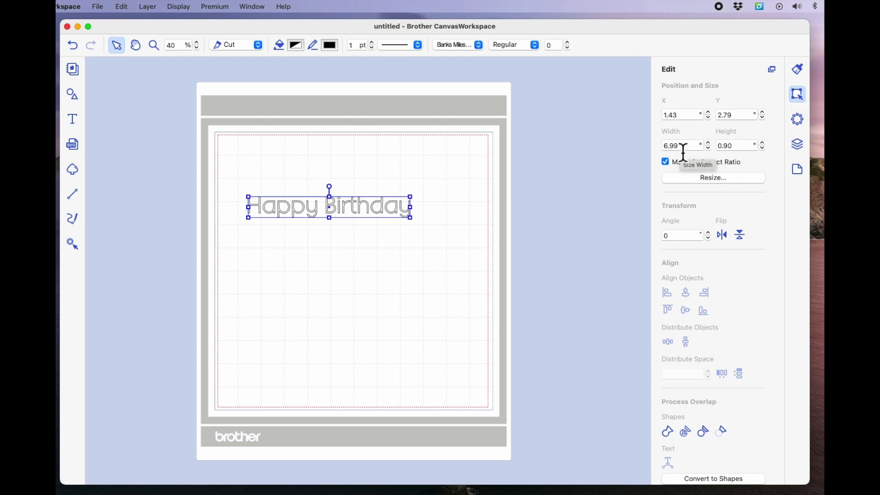
drag(419, 230, 369, 222)
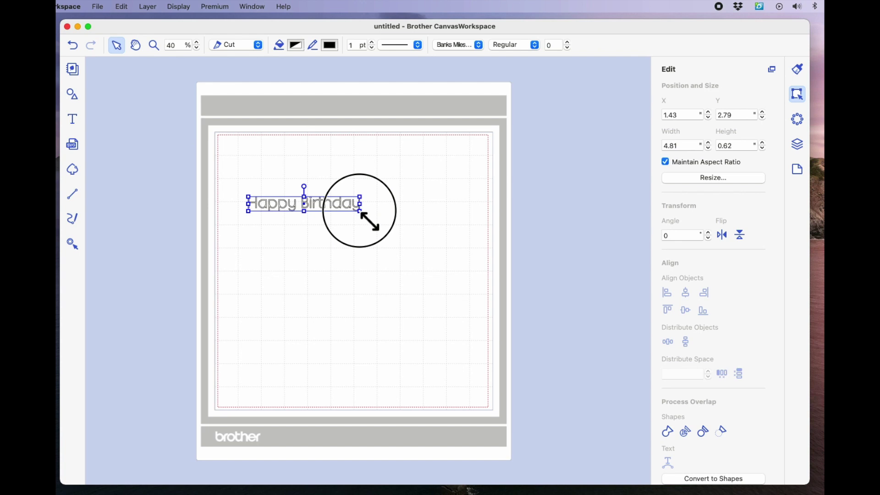
drag(361, 212, 336, 207)
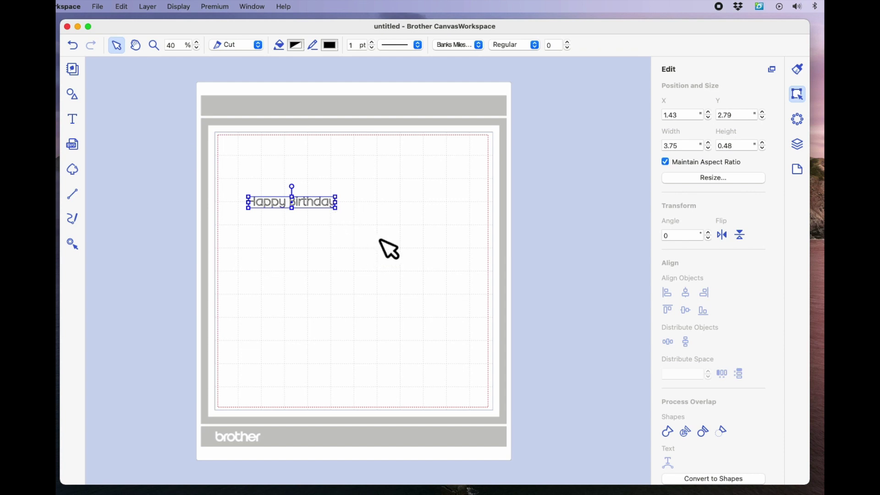
Set the operation of the "Happy Birthday" text to Draw.
click(155, 47)
drag(236, 178, 347, 220)
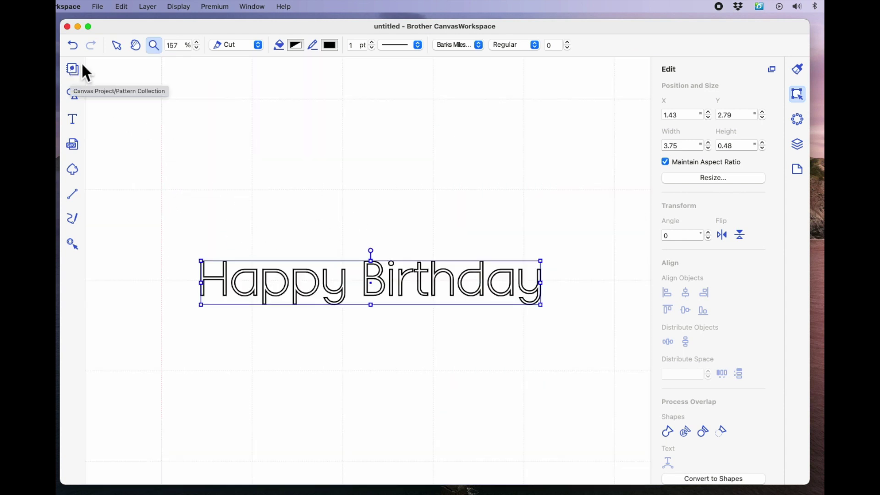
click(117, 52)
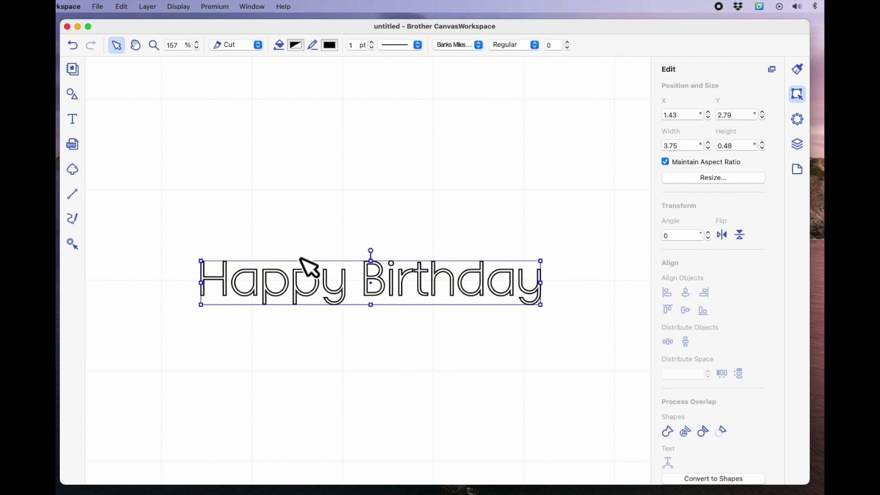
click(260, 46)
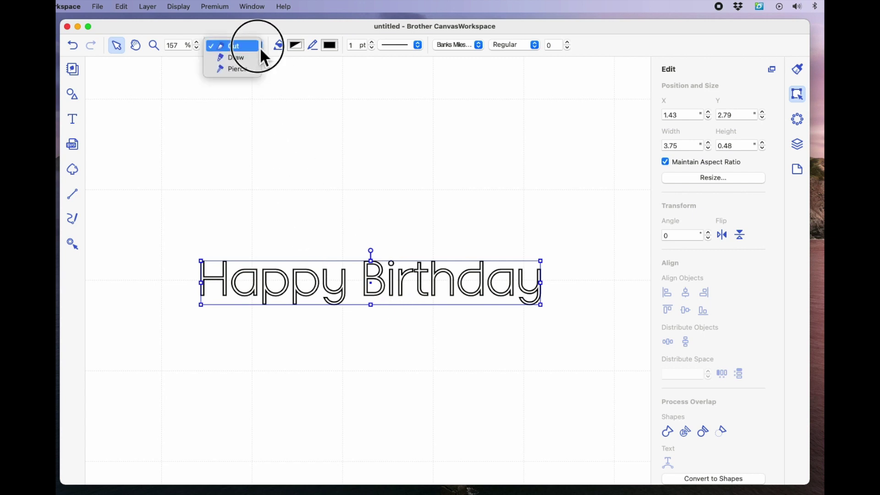
click(248, 59)
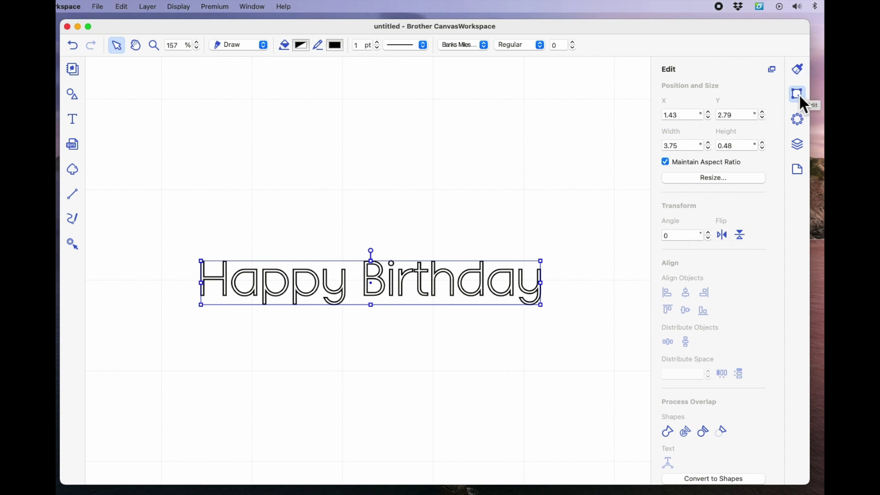
Create an outward offset line with 0.04 inch spacing and round corners around only the text's outer edge.
scroll(714, 250, down, 5)
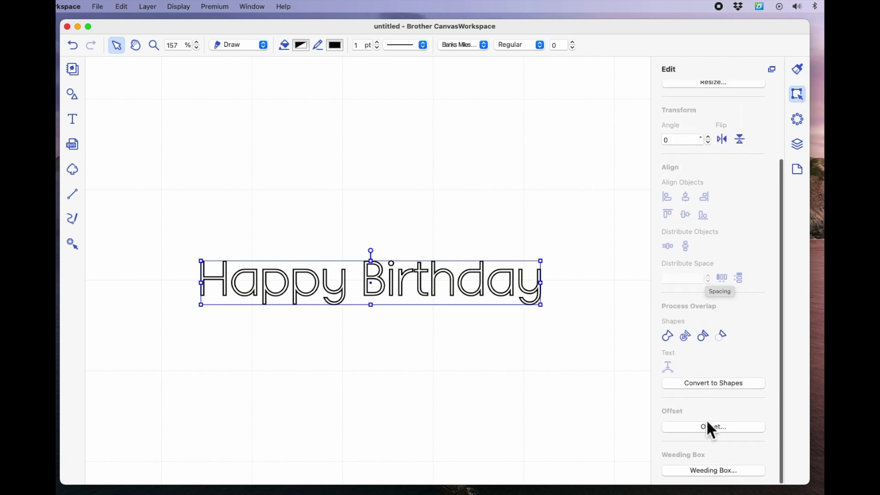
click(710, 428)
drag(495, 153, 745, 217)
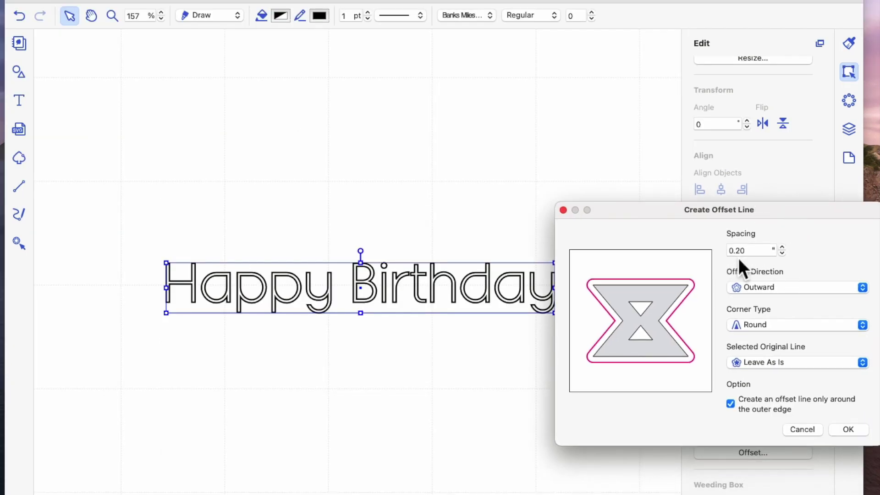
click(783, 253)
click(782, 253)
click(783, 253)
click(783, 253)
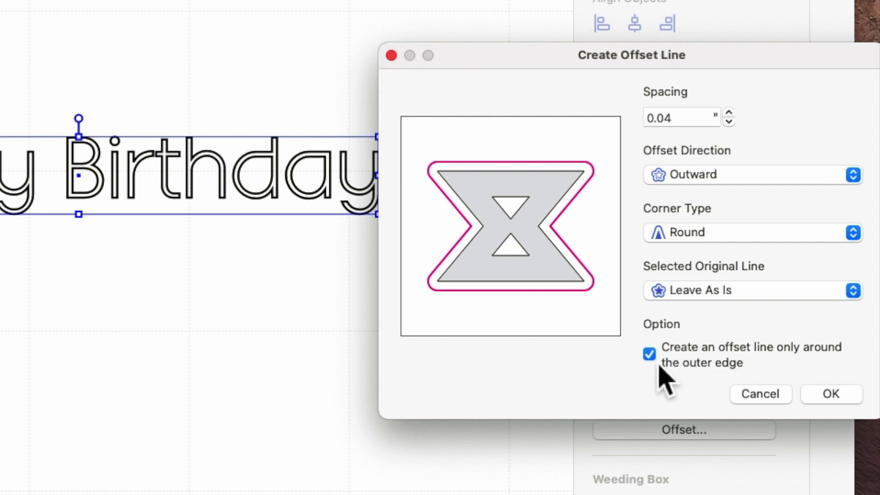
click(830, 395)
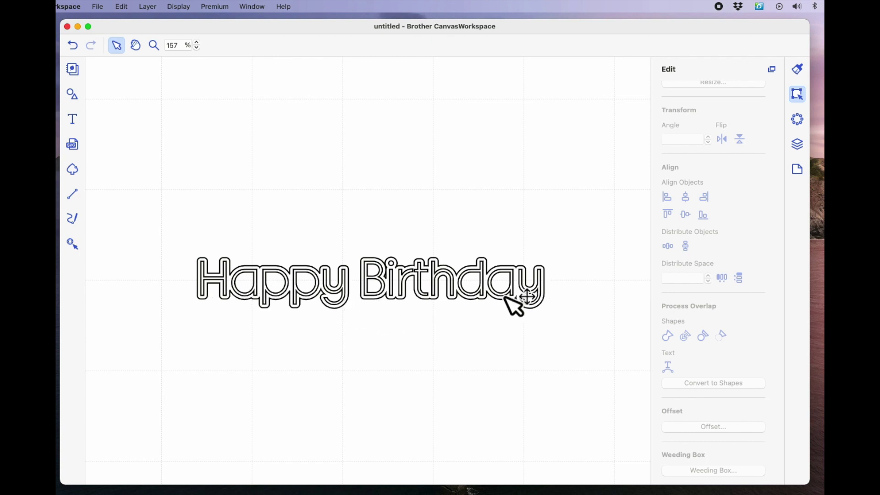
Move the text below its offset outline, then undo the move and the offset.
click(352, 302)
drag(352, 302, 348, 373)
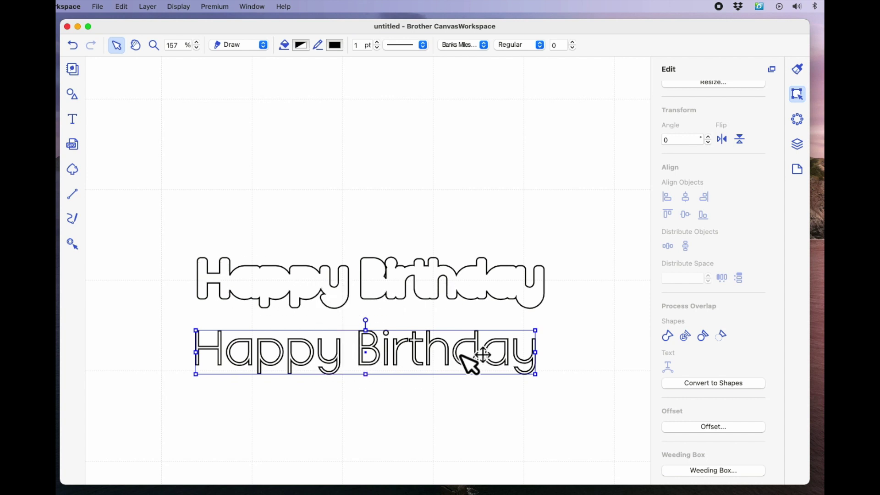
click(79, 48)
click(78, 48)
Try an outward offset line with 0.12 inch spacing around the text's outer edge, then undo it.
drag(174, 214, 588, 372)
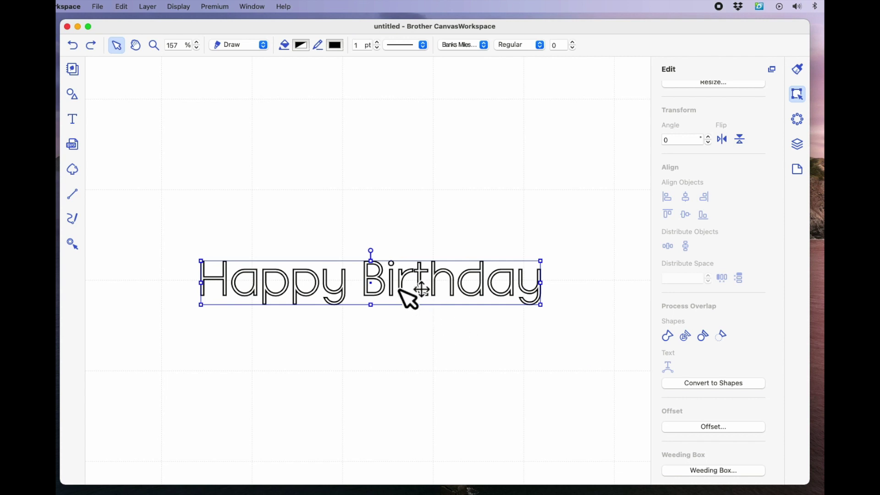
click(718, 429)
drag(509, 155, 758, 116)
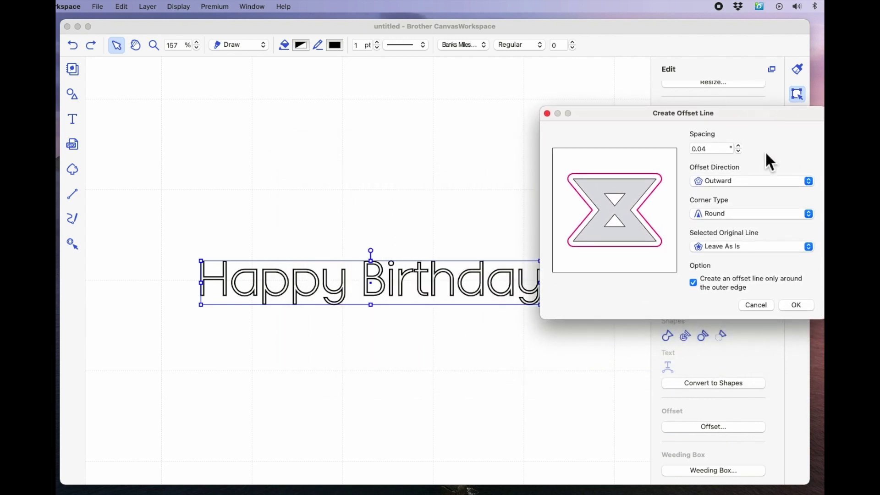
click(740, 146)
click(740, 146)
click(798, 306)
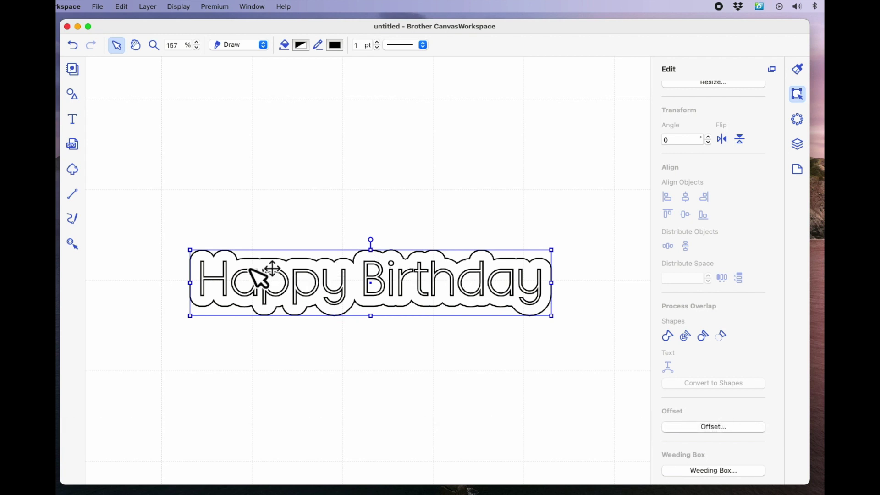
click(75, 47)
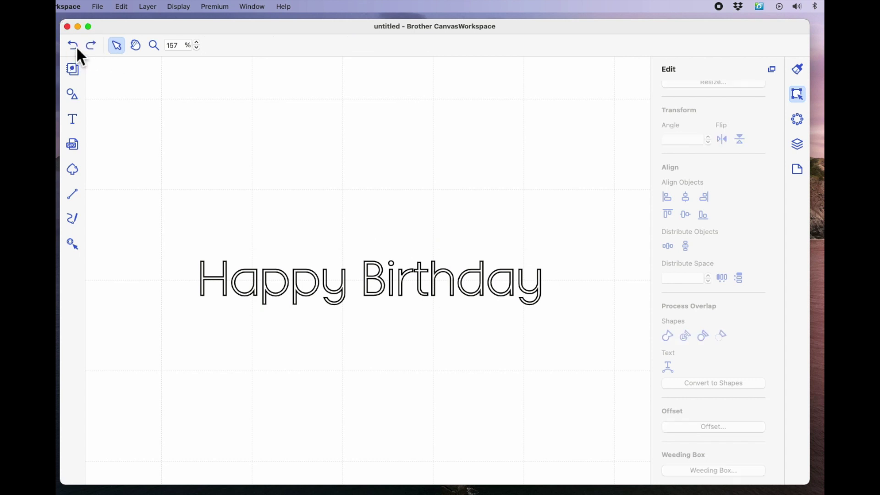
Try an outward offset line with 0.08 inch spacing around the text's outer edge, then undo it.
click(427, 278)
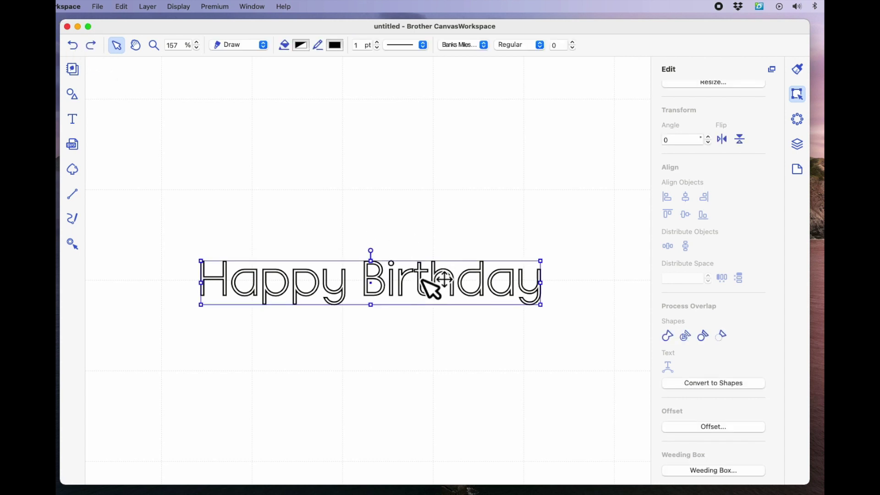
click(716, 427)
click(490, 191)
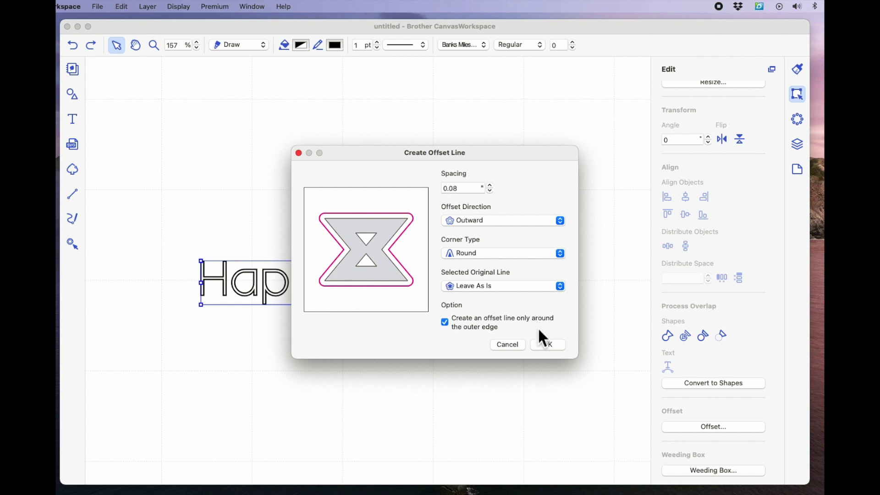
click(552, 347)
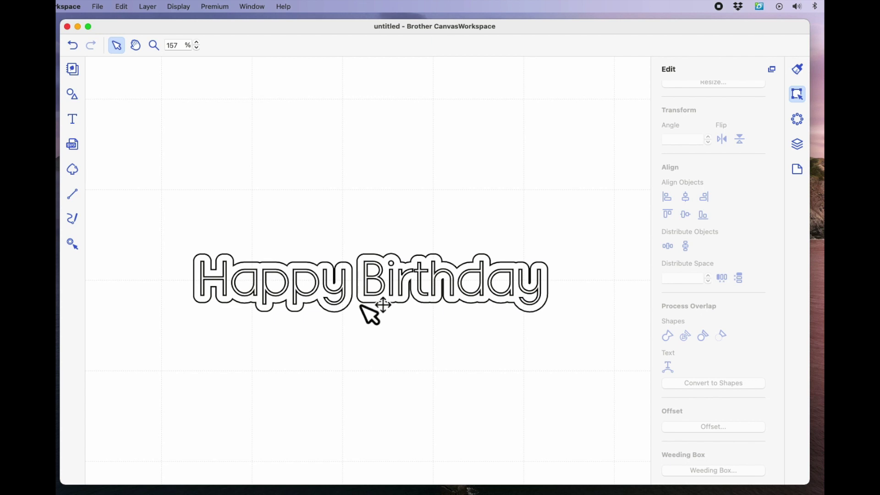
click(78, 49)
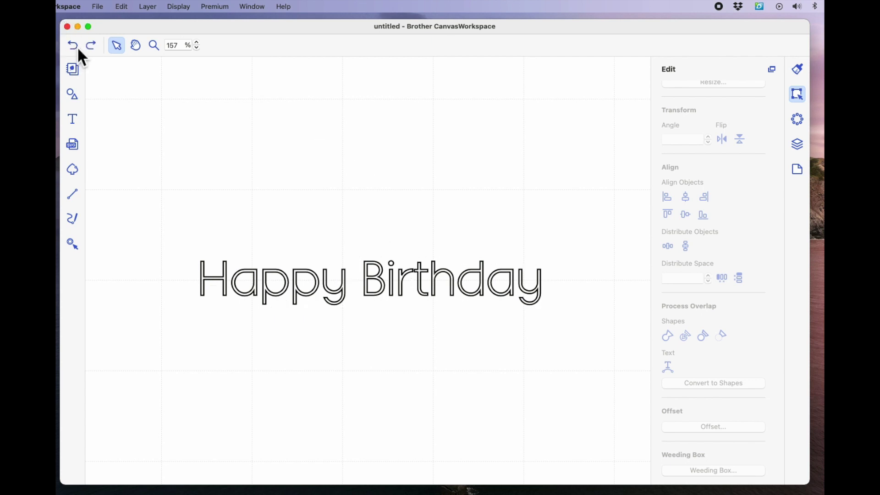
Create an outward, round-cornered offset line with 0.12 inch spacing around only the text's outer edge, leaving the original line as is.
drag(176, 203, 573, 350)
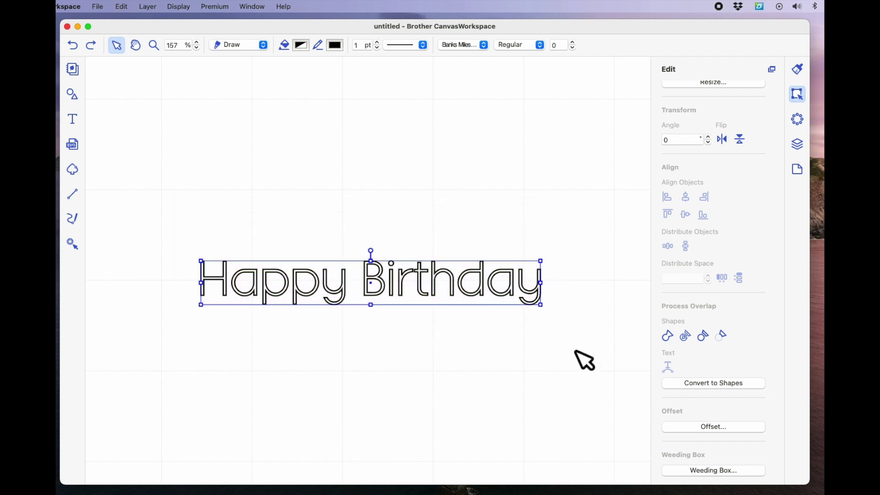
click(716, 429)
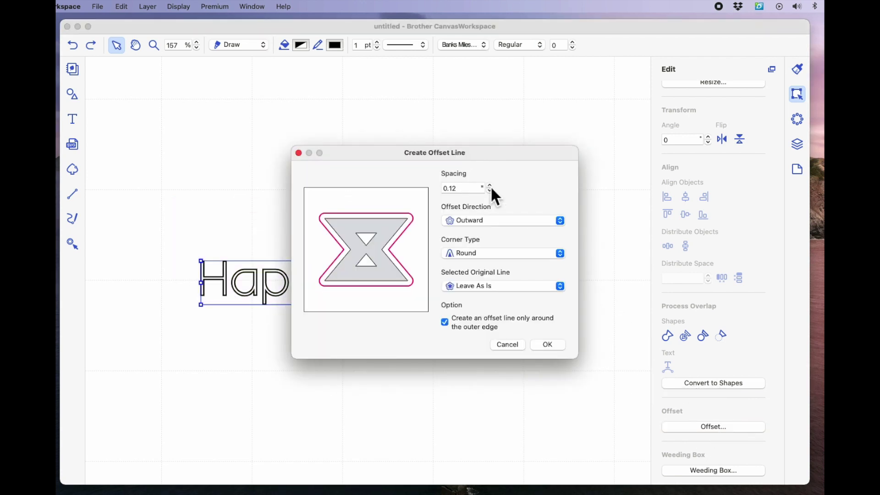
drag(448, 323, 692, 235)
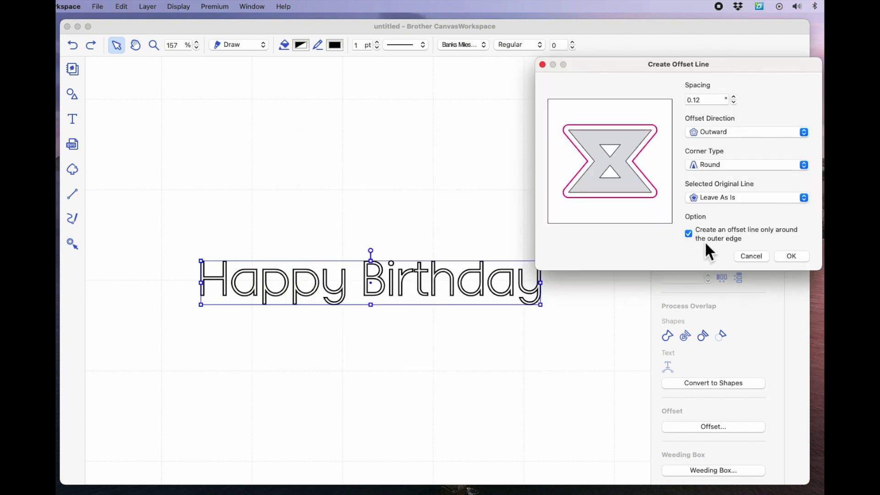
click(798, 257)
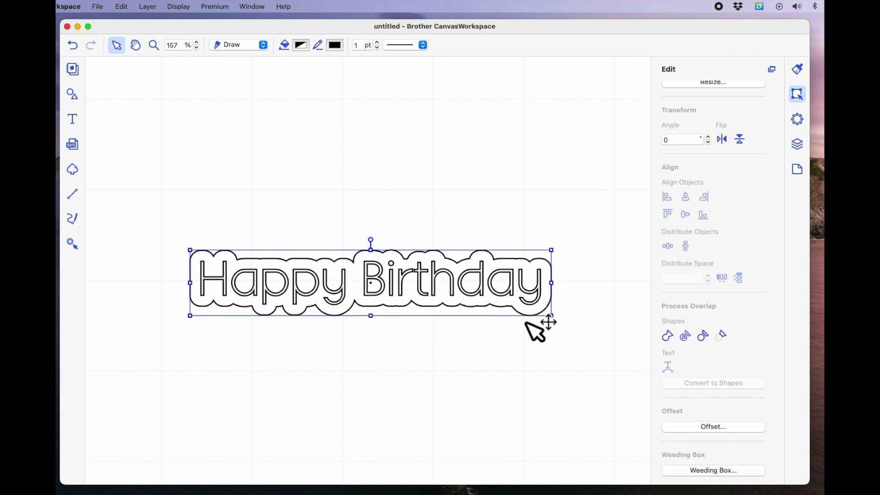
Duplicate the text together with its offset outline and place the copy directly below the original.
drag(582, 337, 162, 206)
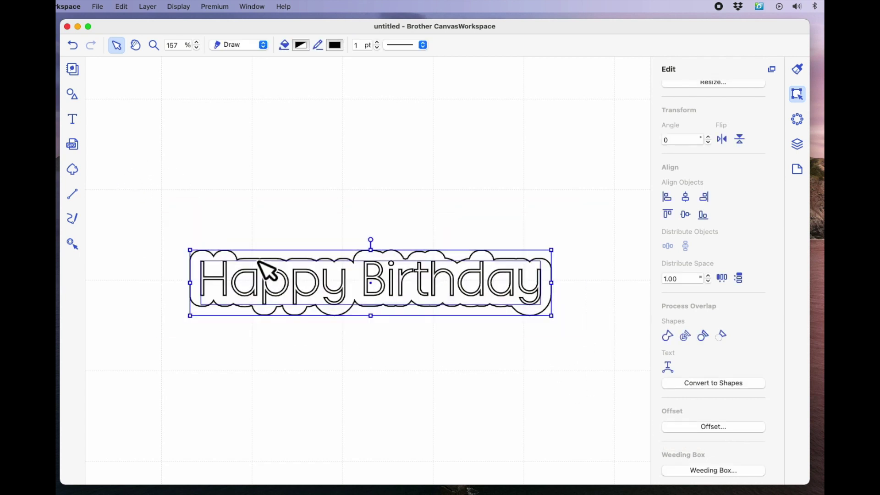
click(323, 270)
right_click(331, 278)
click(381, 304)
drag(381, 297, 375, 367)
click(585, 385)
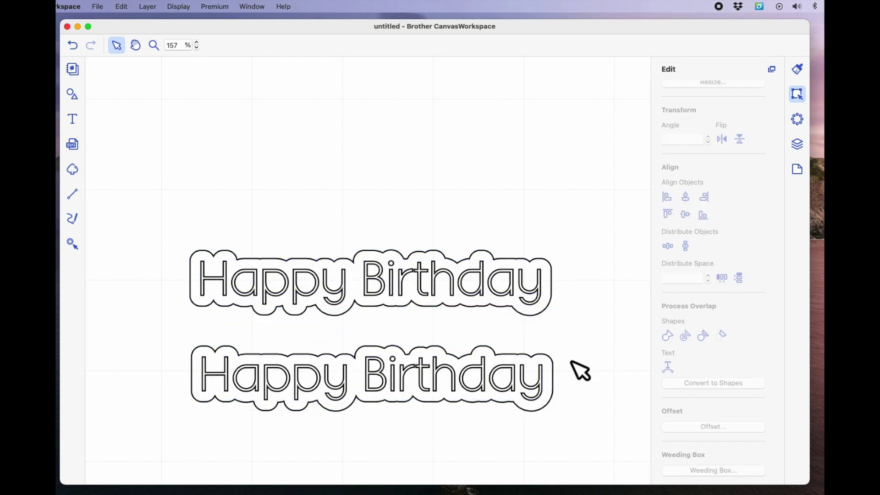
Create an inward, round-cornered offset line inside the lower copy's outline, reducing the spacing from 0.12 inch and leaving the original line as is.
click(557, 294)
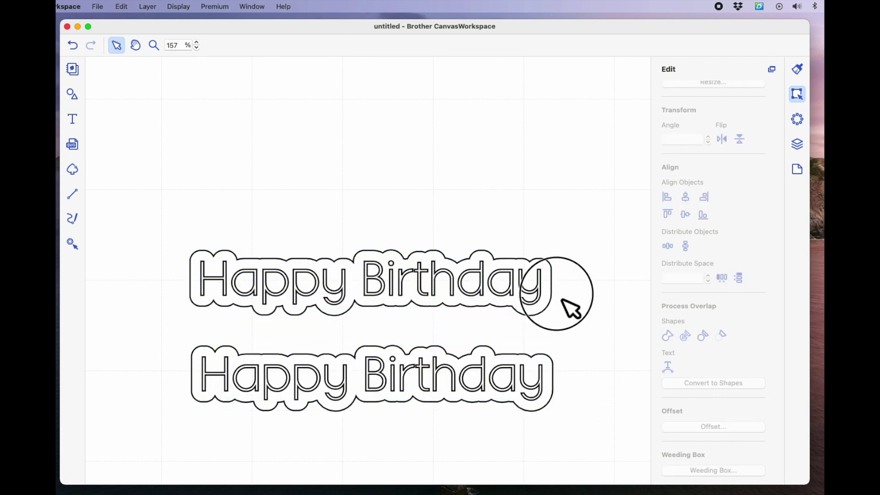
click(503, 268)
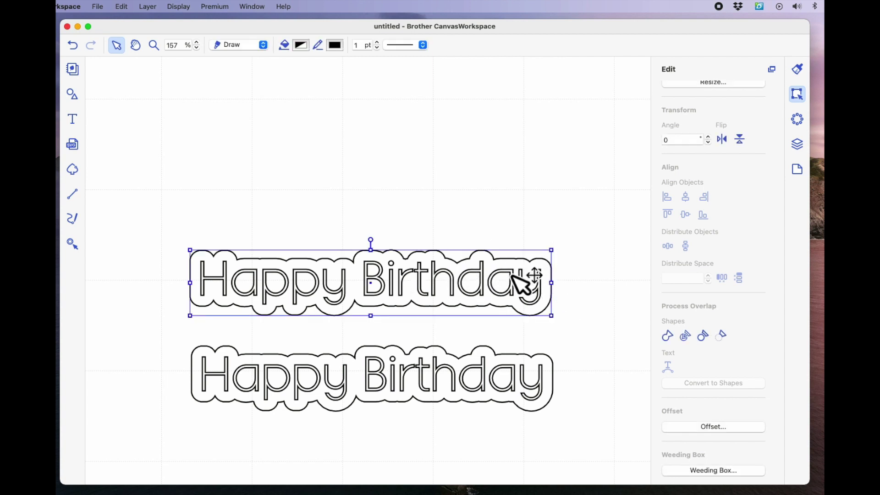
click(550, 372)
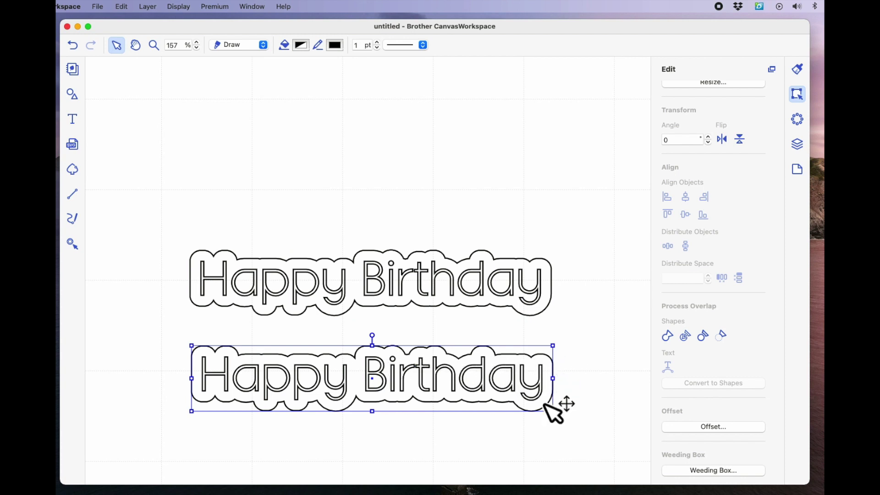
click(723, 428)
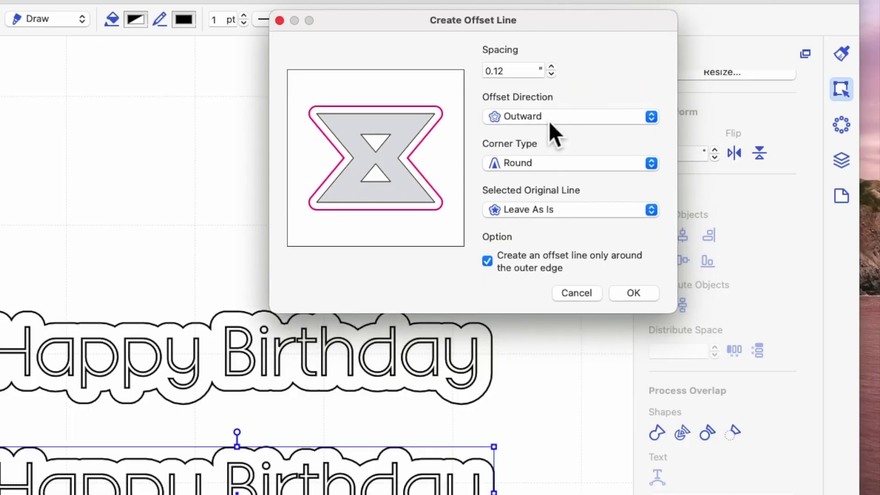
click(536, 122)
click(536, 140)
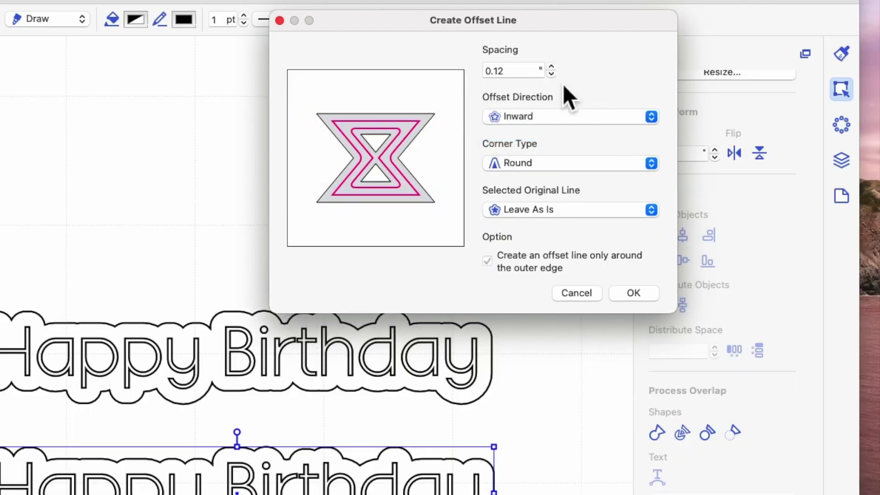
click(551, 75)
click(638, 295)
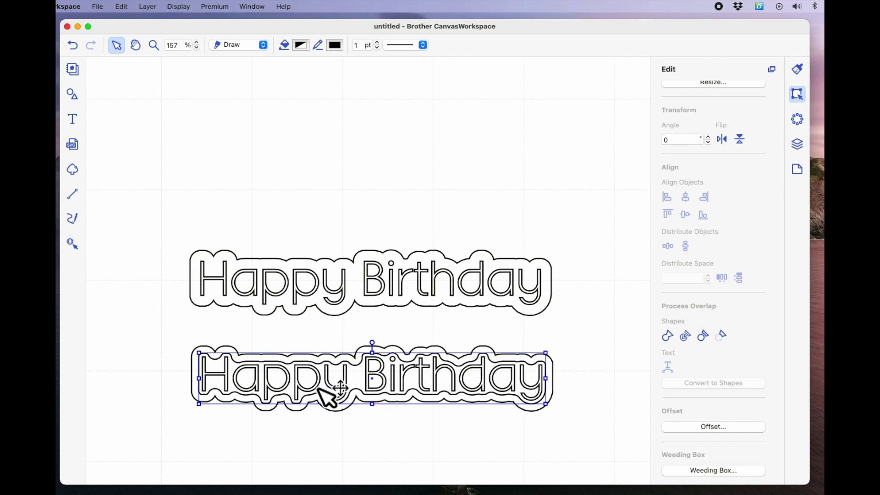
Try separating the lower copy's outer outline and inner offset line from the text, then undo the moves.
click(559, 427)
drag(560, 393, 573, 486)
click(569, 384)
scroll(569, 383, down, 5)
drag(546, 273, 544, 332)
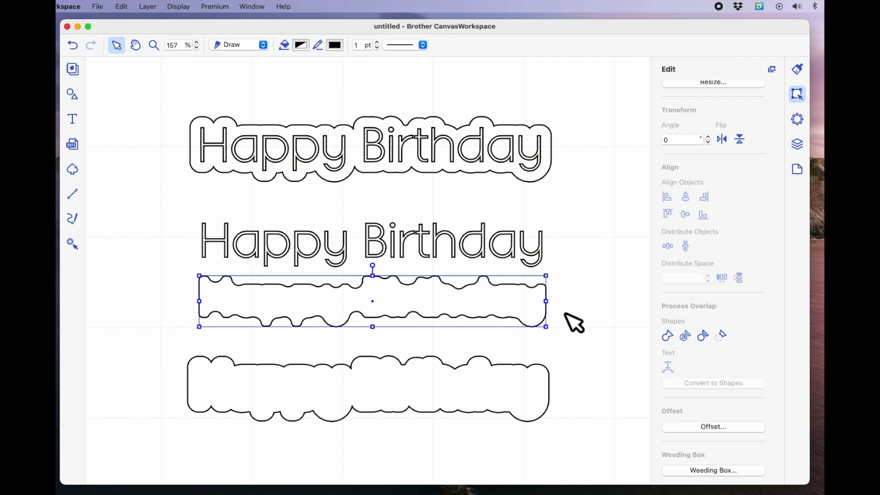
click(72, 45)
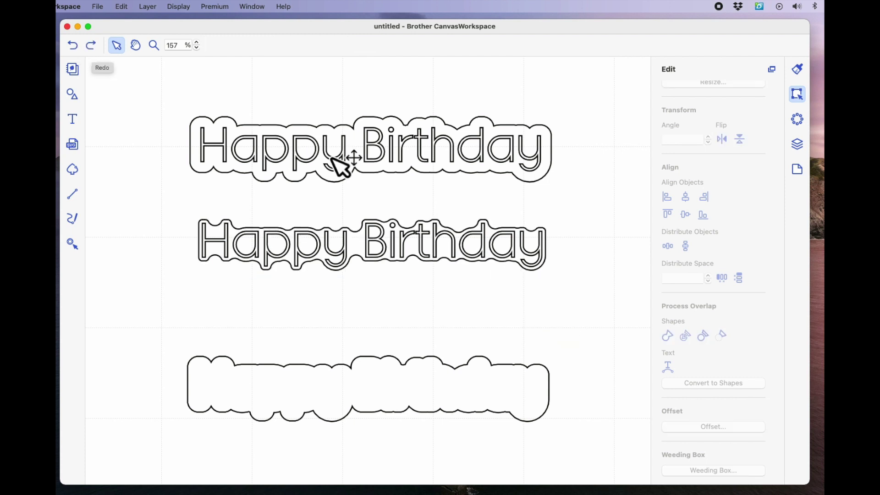
click(74, 46)
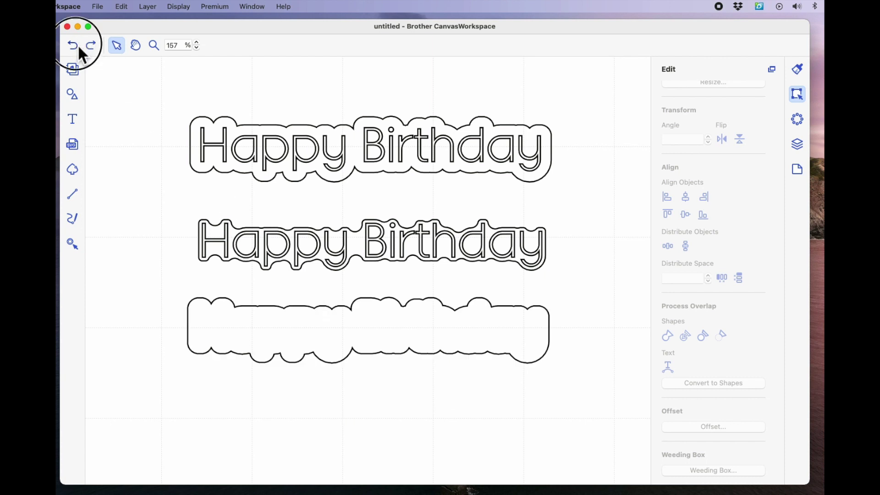
click(77, 45)
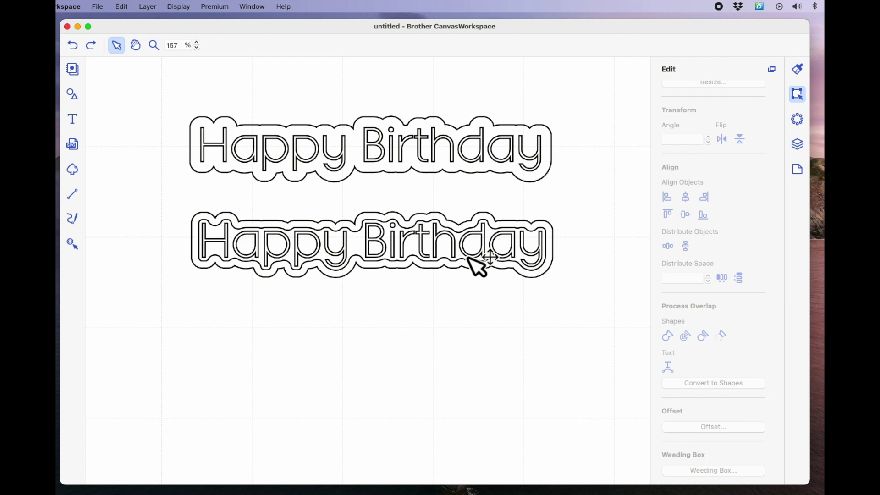
Fill the lower copy's outer outline with Strawberry pink and arrange it behind the text and inner outline.
click(534, 231)
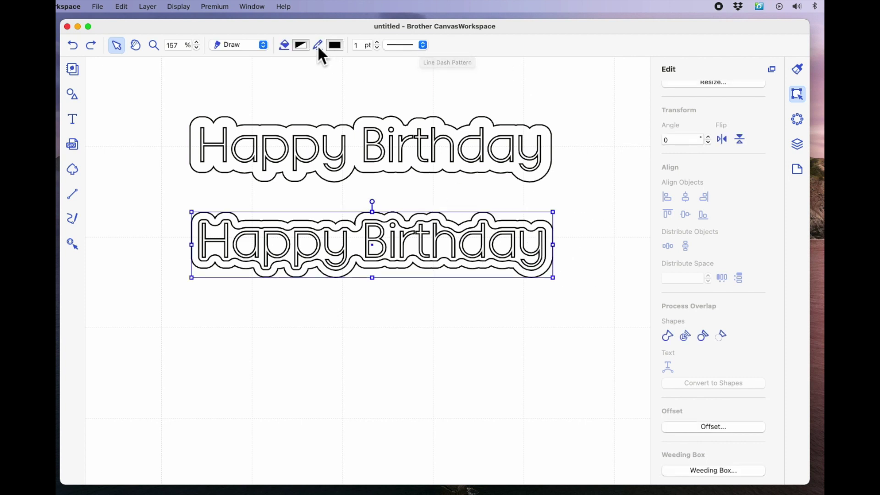
click(300, 45)
click(805, 392)
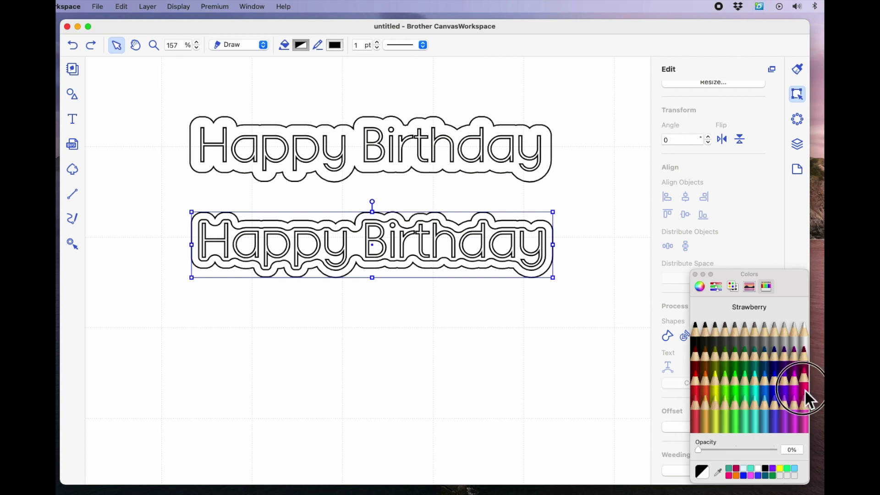
click(596, 248)
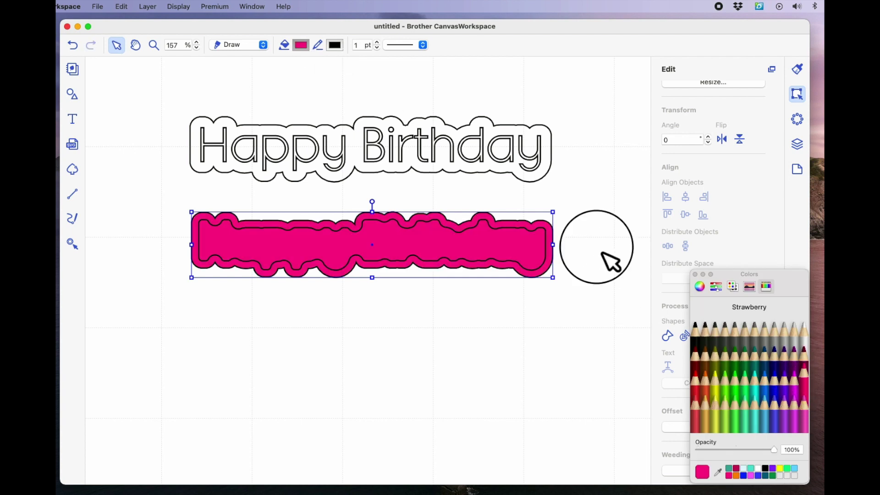
click(553, 266)
right_click(552, 261)
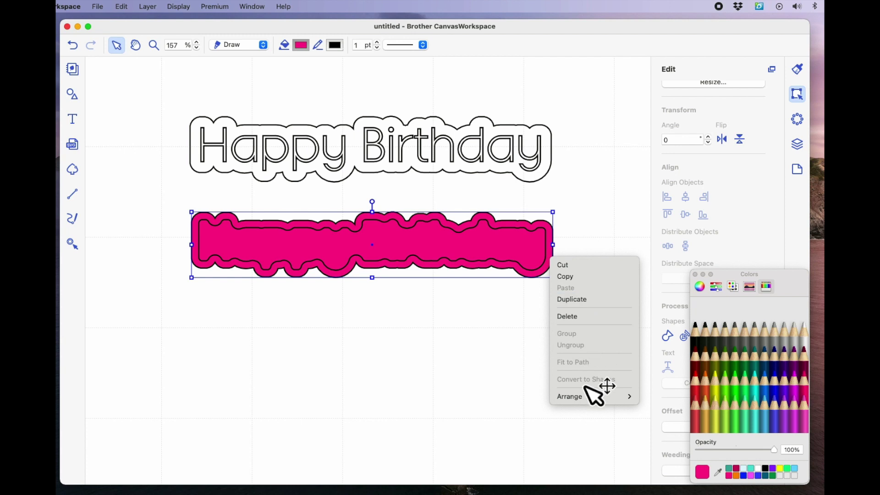
mouse_move(594, 397)
click(672, 431)
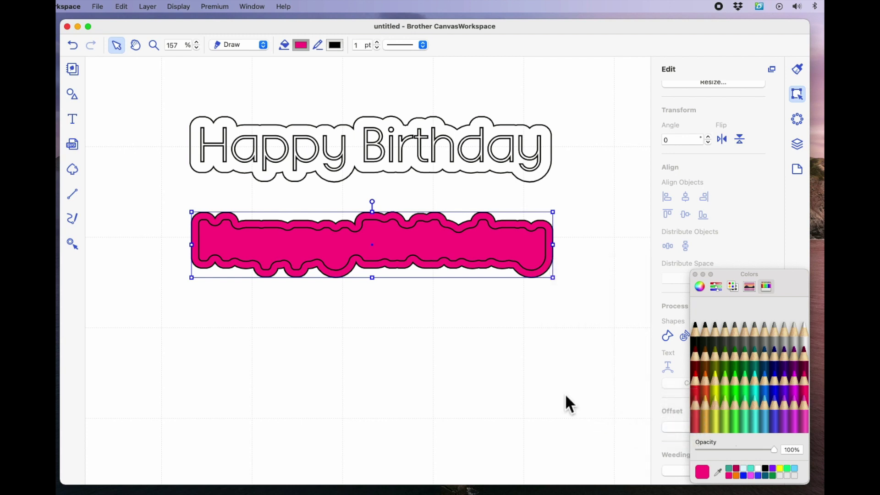
Fill the lower copy's inner outline with Turquoise and arrange it behind the text but in front of the pink shape.
click(534, 243)
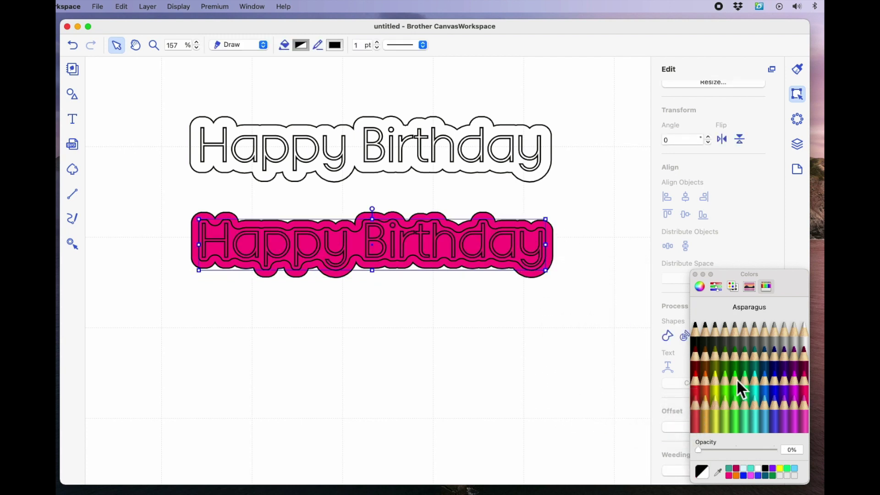
click(763, 397)
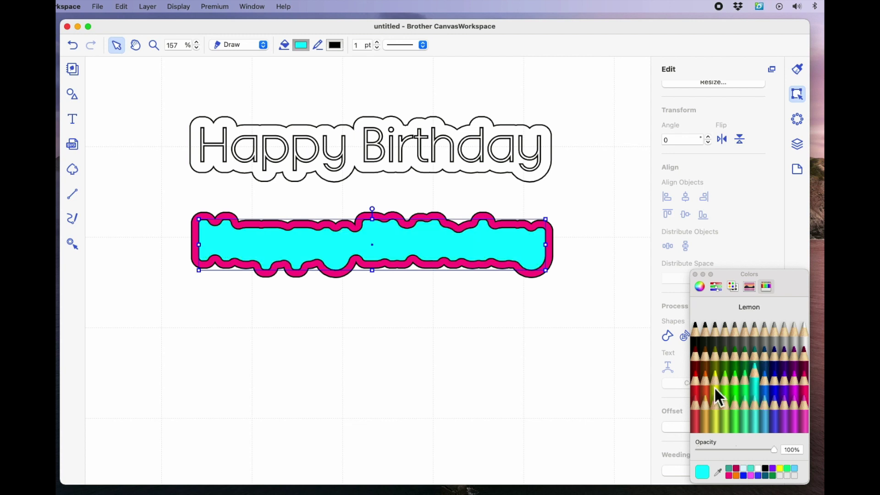
click(506, 245)
right_click(506, 249)
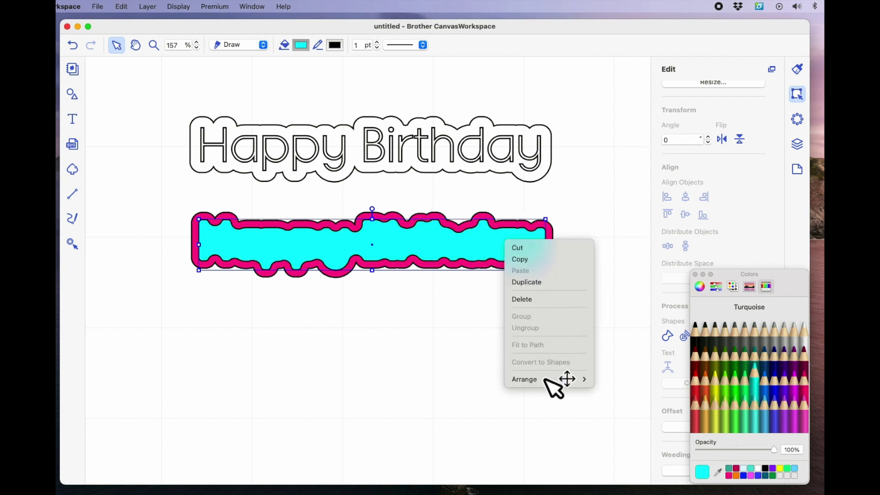
mouse_move(564, 380)
click(633, 406)
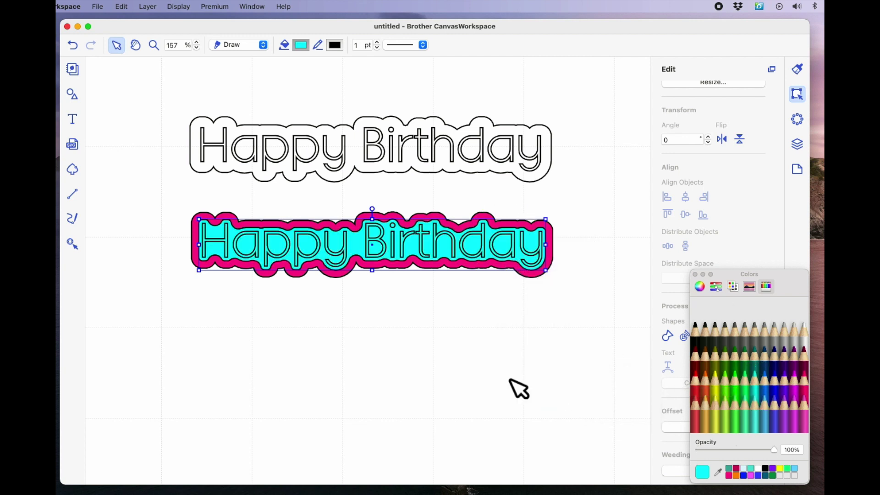
click(515, 387)
Fill the lower copy's "Happy Birthday" text with Licorice black.
click(426, 253)
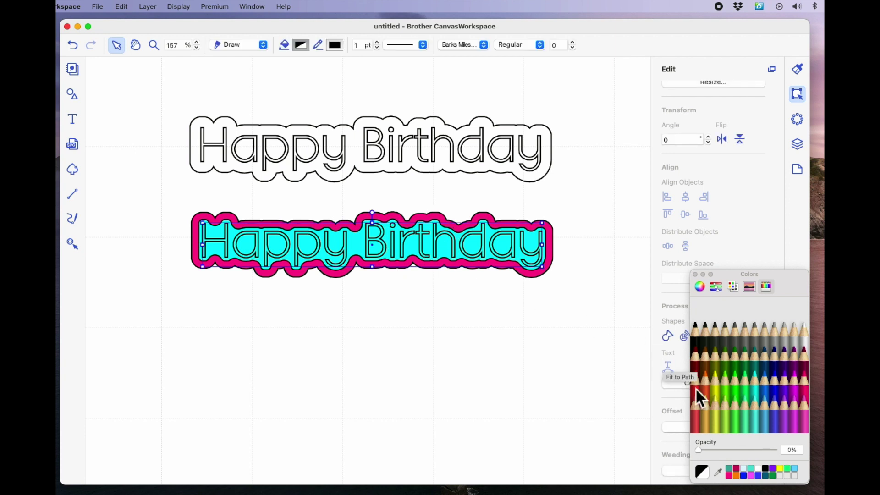
click(697, 337)
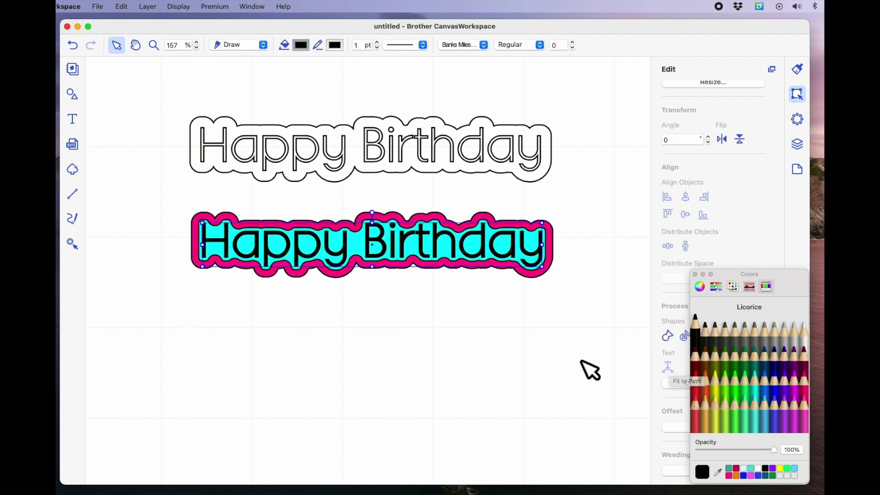
click(458, 381)
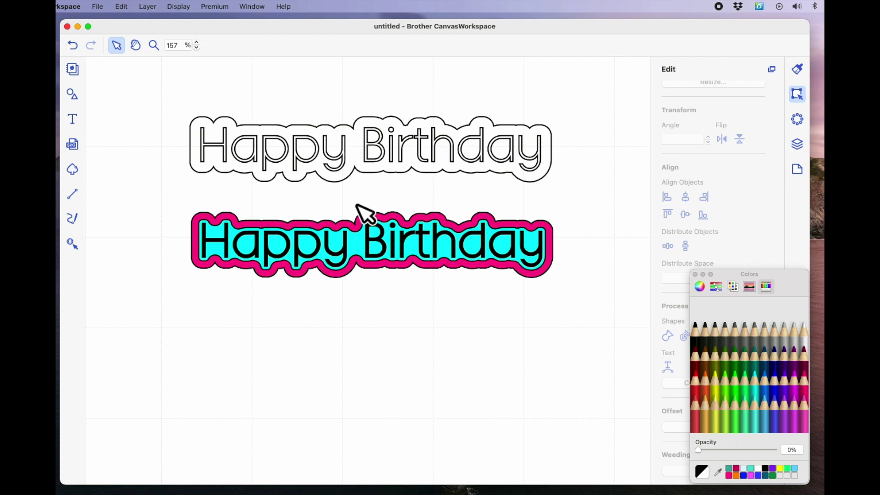
Add the text "Thank" and place it below the coloured "Happy Birthday" sentiment.
click(72, 120)
click(409, 348)
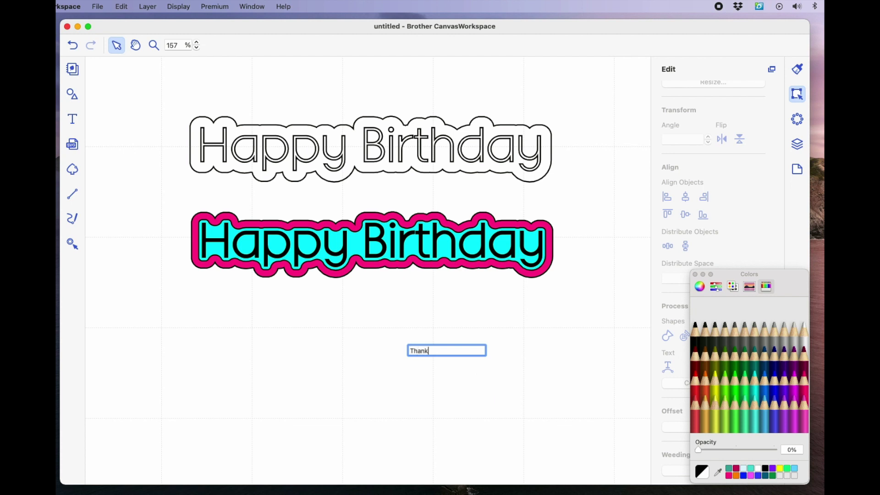
key(Escape)
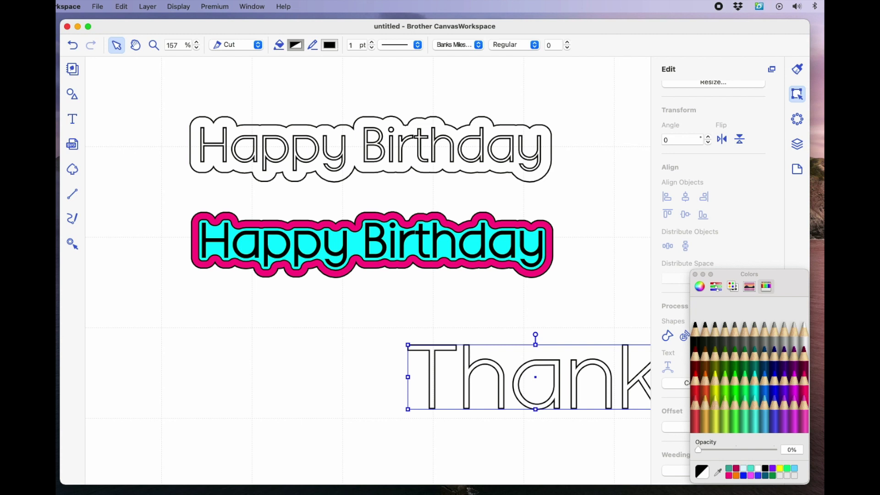
drag(600, 372, 382, 324)
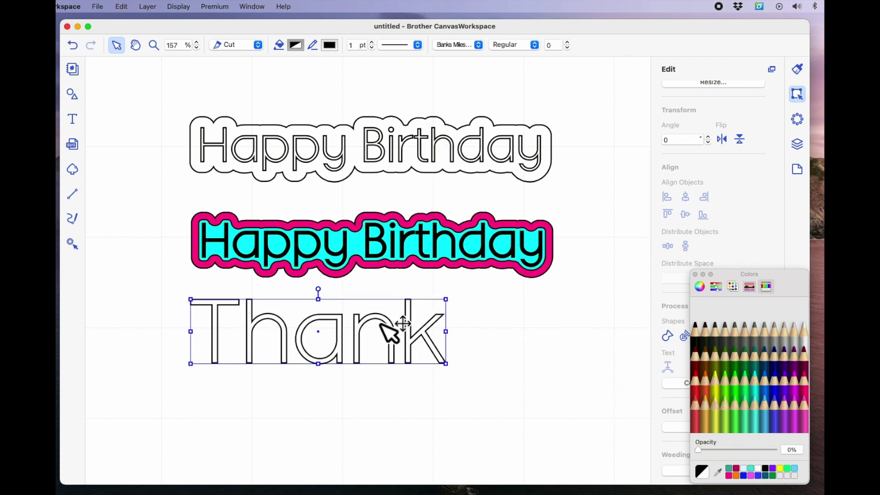
Duplicate the word "Thank", change the copy's text to "You" and place it close beneath the original word.
right_click(369, 328)
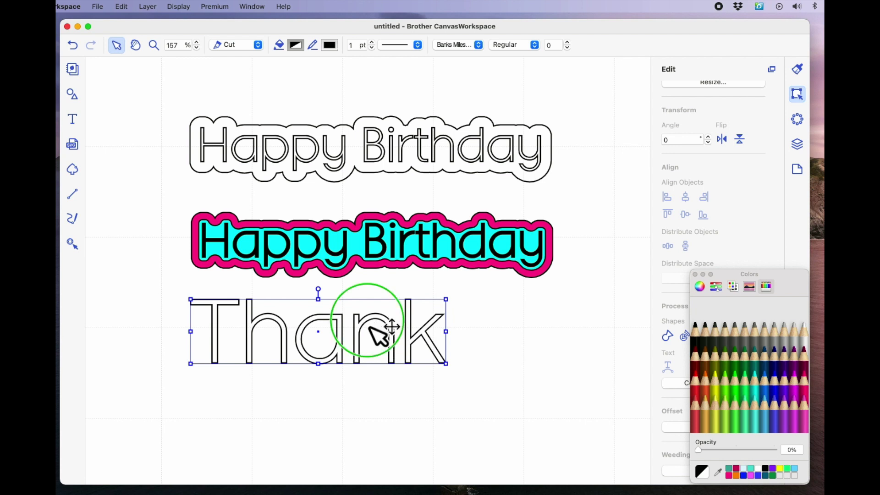
click(417, 360)
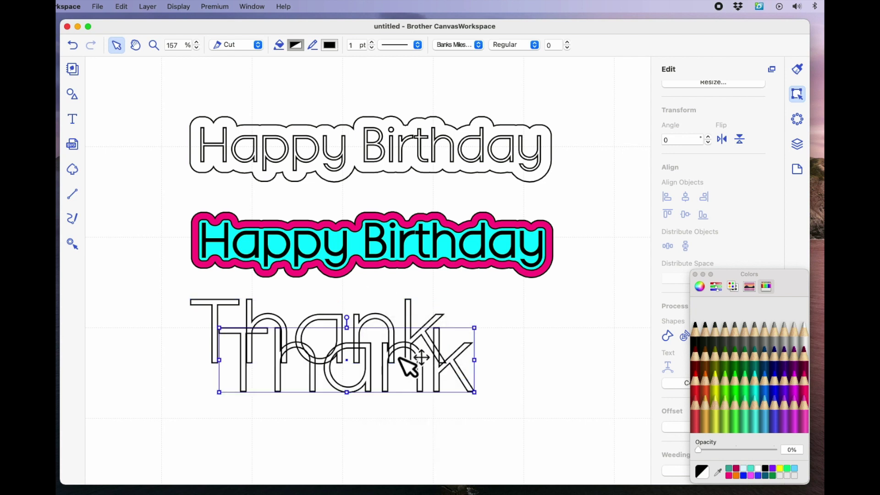
drag(403, 360, 382, 439)
double_click(379, 419)
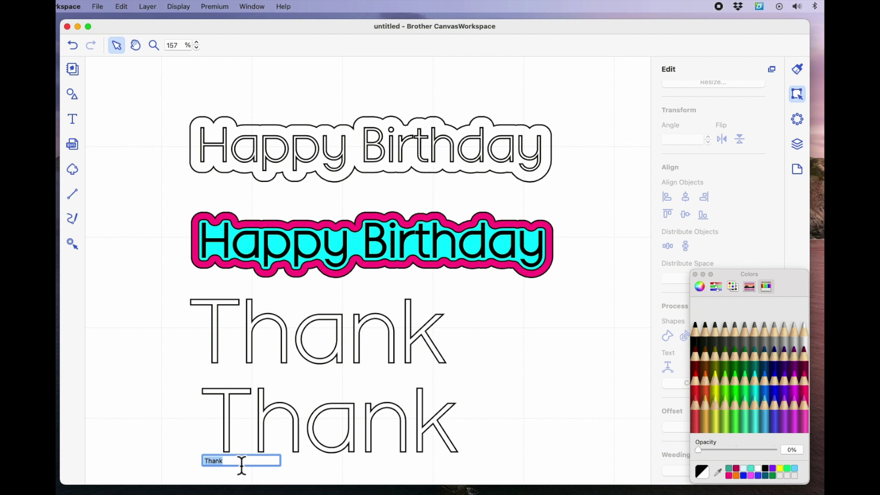
text(You)
key(Return)
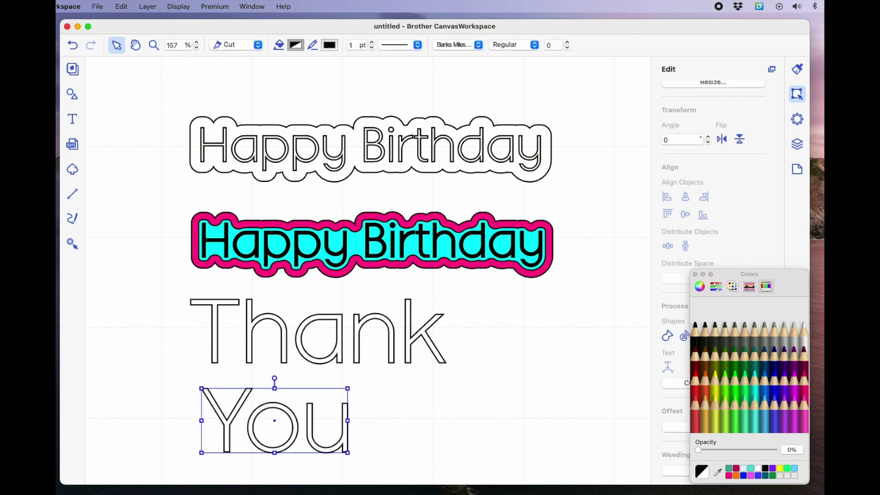
drag(311, 433, 365, 412)
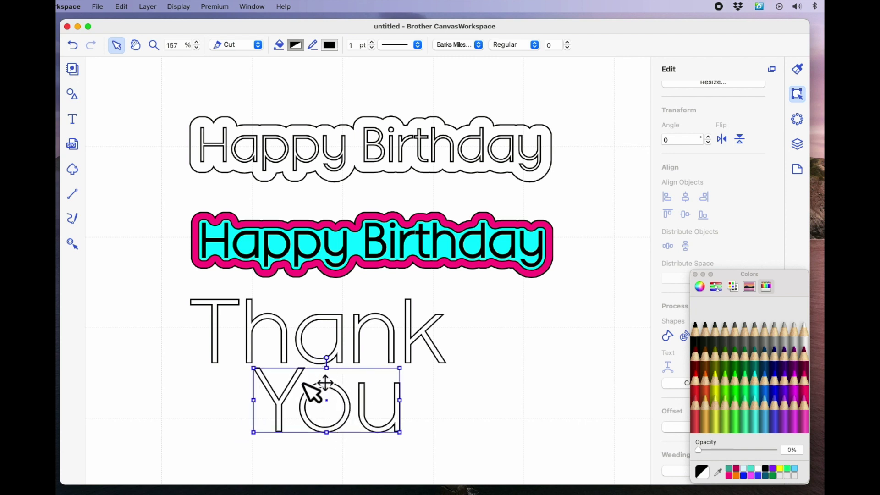
Align the words "Thank" and "You" on a shared horizontal center.
key(super+v)
click(453, 422)
drag(474, 438, 257, 329)
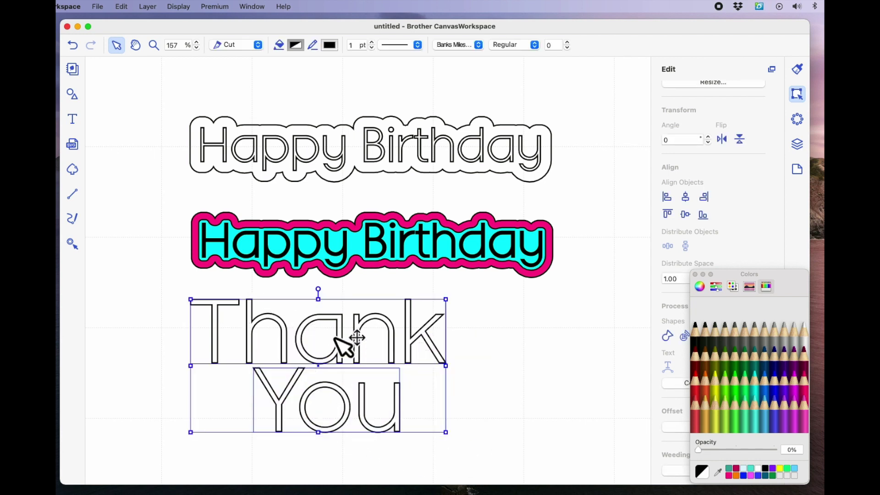
click(696, 275)
click(688, 200)
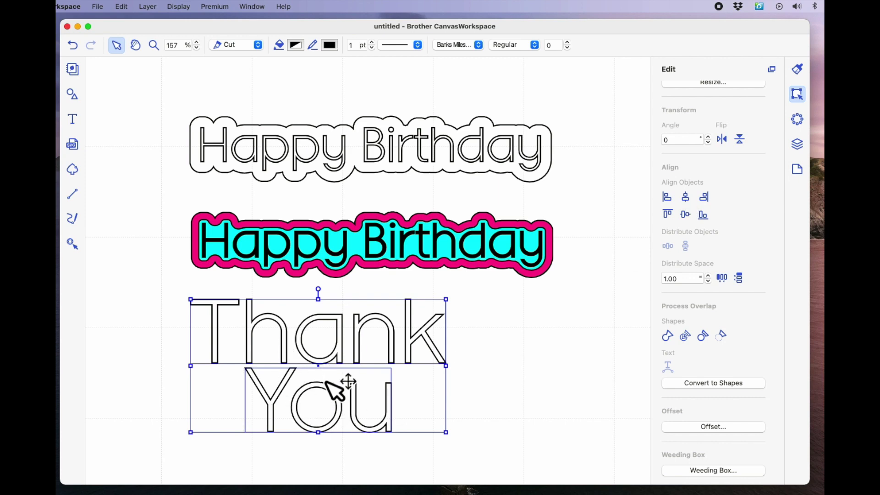
Move the aligned "Thank" and "You" to the right and both "Happy Birthday" sentiments upward to free space around the words.
click(484, 391)
drag(307, 413, 380, 412)
mouse_move(564, 197)
mouse_down()
mouse_move(517, 161)
mouse_move(523, 178)
mouse_move(510, 117)
mouse_up()
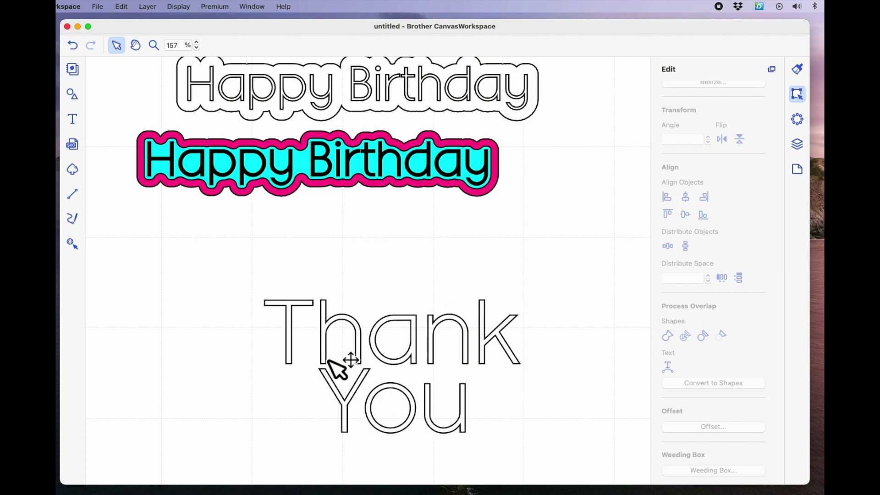
click(388, 365)
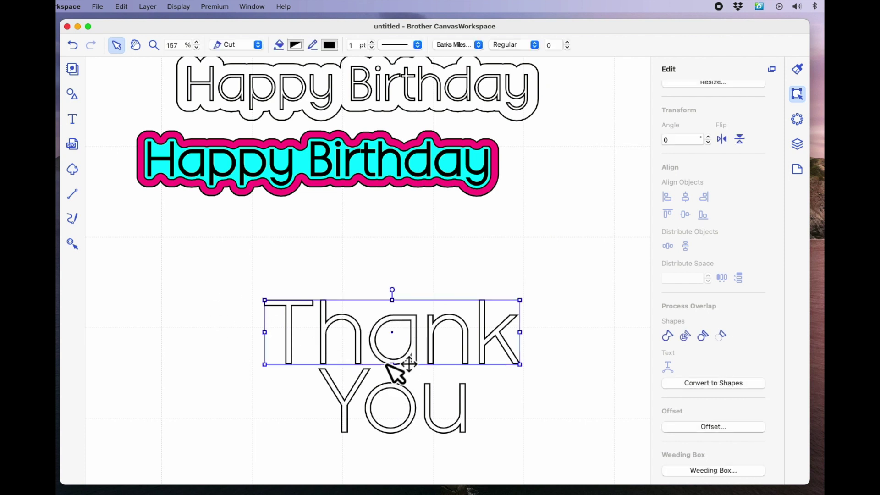
click(415, 413)
click(513, 435)
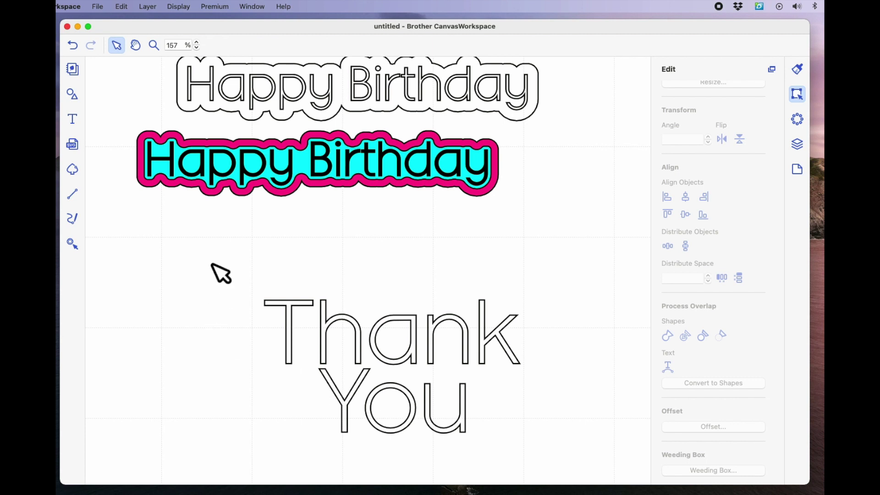
Change the line type of the words "Thank" and "You" to Draw.
drag(236, 270, 551, 483)
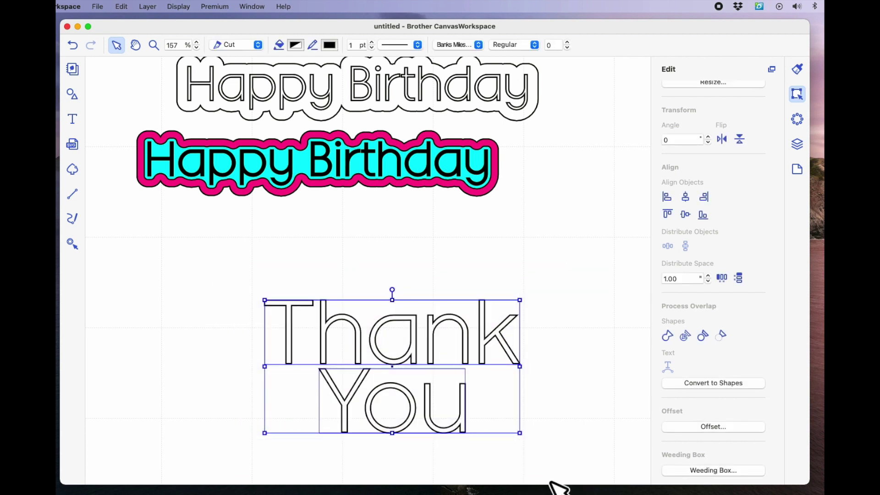
click(259, 46)
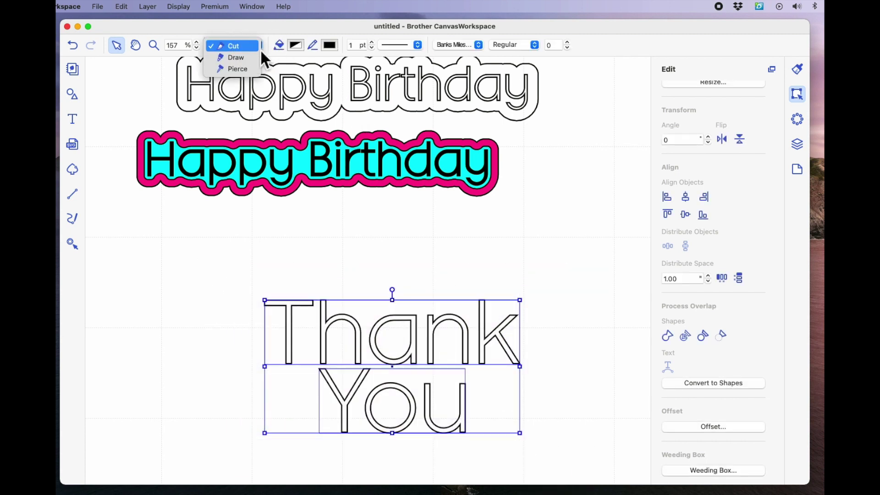
click(251, 59)
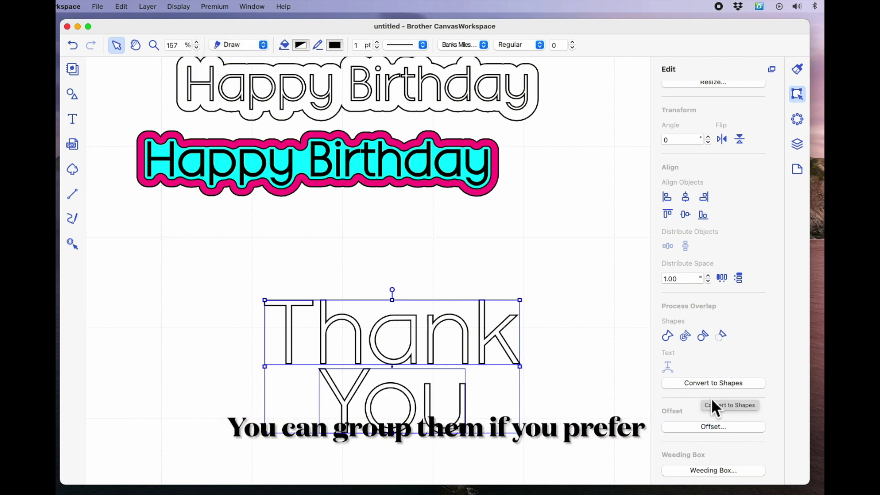
Add outward offset lines with 0.08 inch spacing and round corners around the outer edges of "Thank" and "You".
click(716, 428)
drag(489, 156, 691, 76)
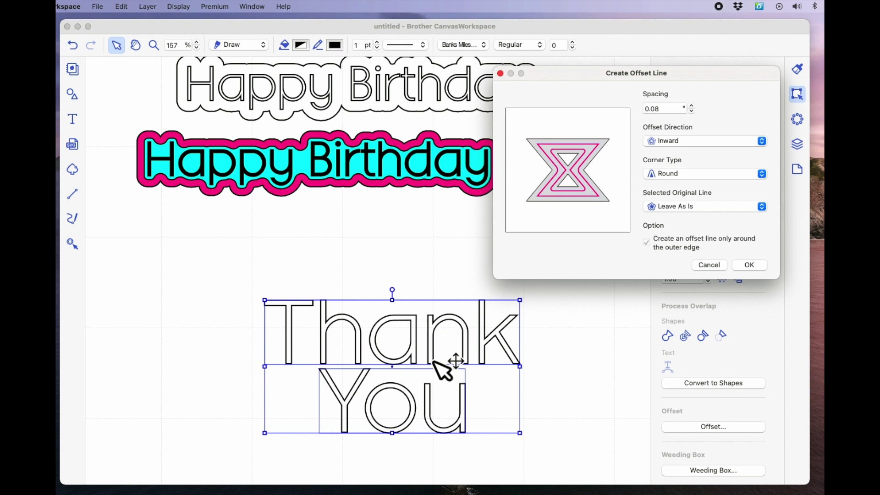
click(673, 142)
click(670, 131)
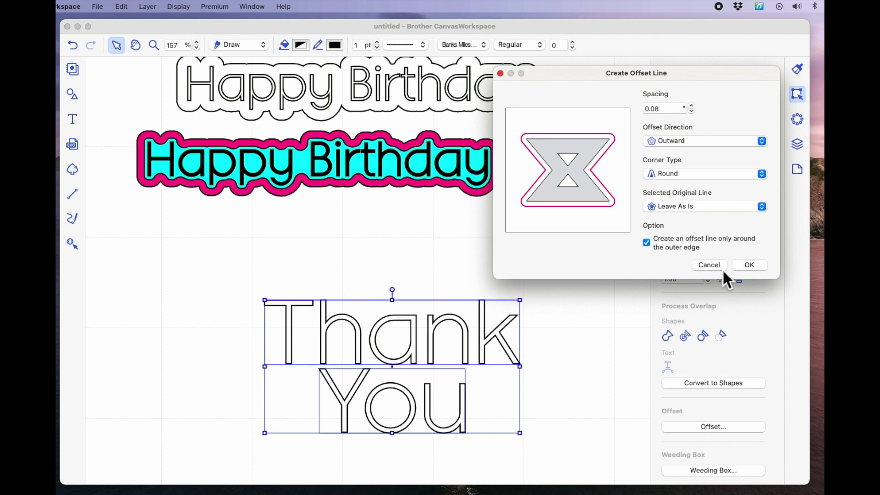
click(751, 268)
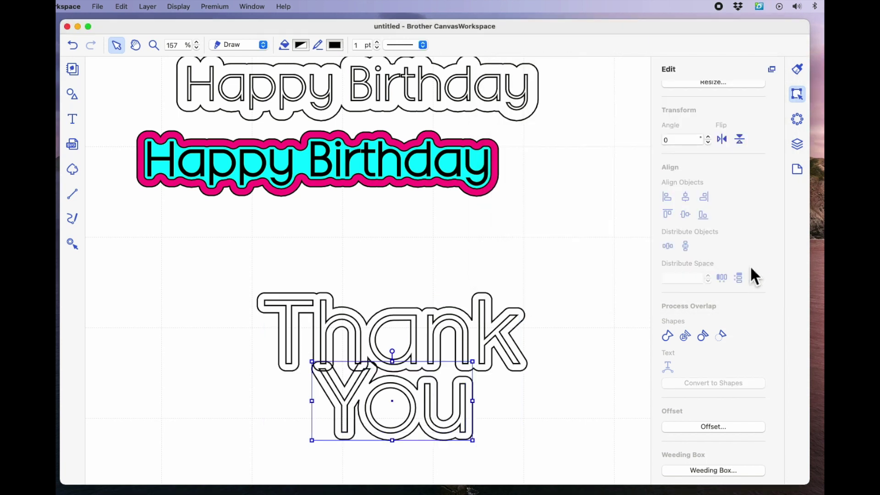
click(558, 362)
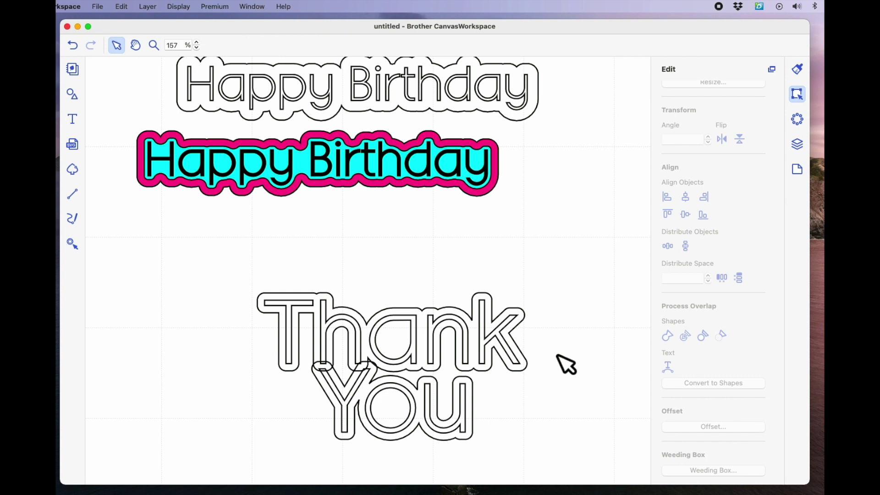
click(507, 351)
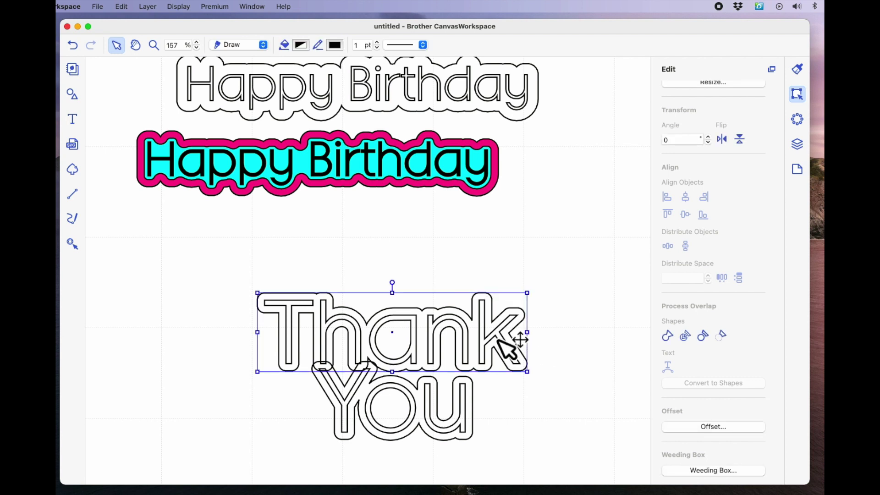
Select the "Thank" and "You" text layers together and move them left, clear of their offset outlines.
click(797, 145)
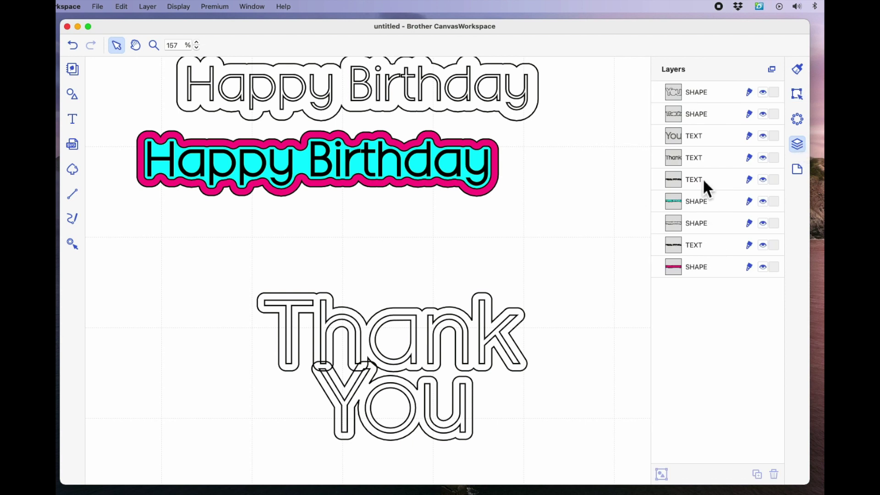
click(679, 159)
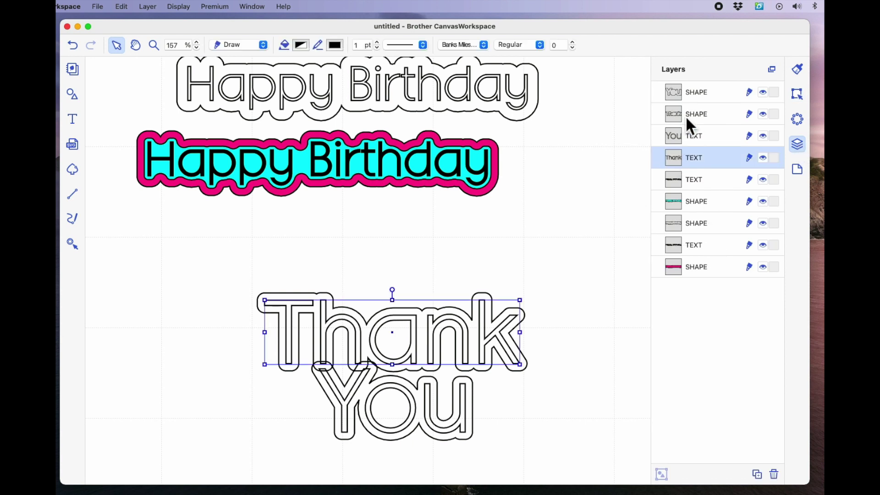
click(681, 136)
click(672, 158)
shift+click(680, 138)
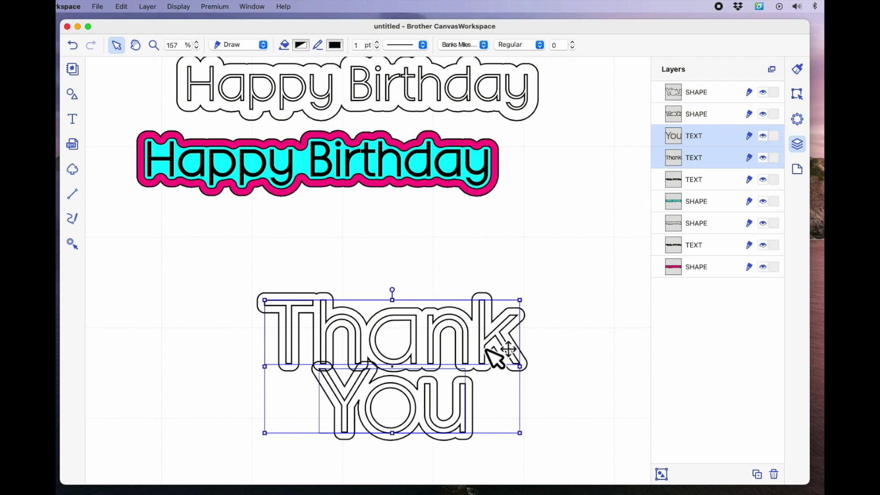
drag(484, 333, 197, 338)
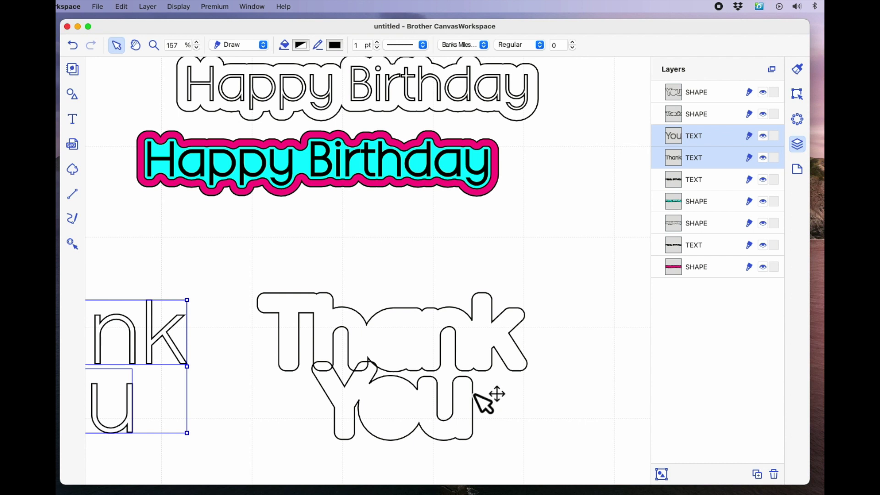
Merge the 0.08 inch offset outlines of "Thank" and "You" into a single shape.
drag(241, 275, 566, 483)
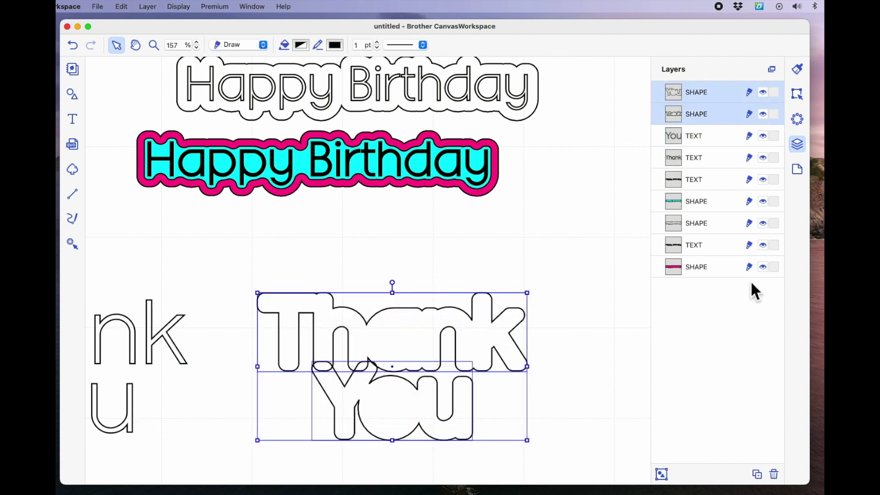
click(798, 97)
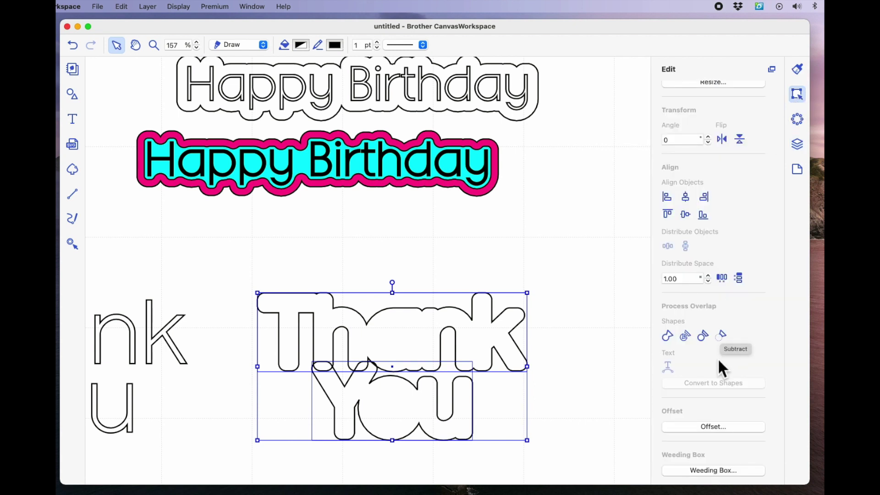
click(669, 335)
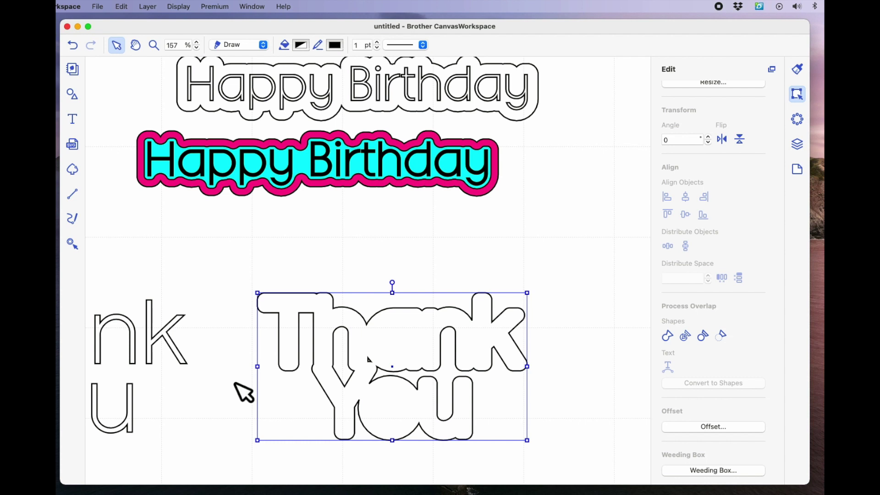
Undo the outline merge, the move of the text and the 0.08 inch offset.
click(78, 48)
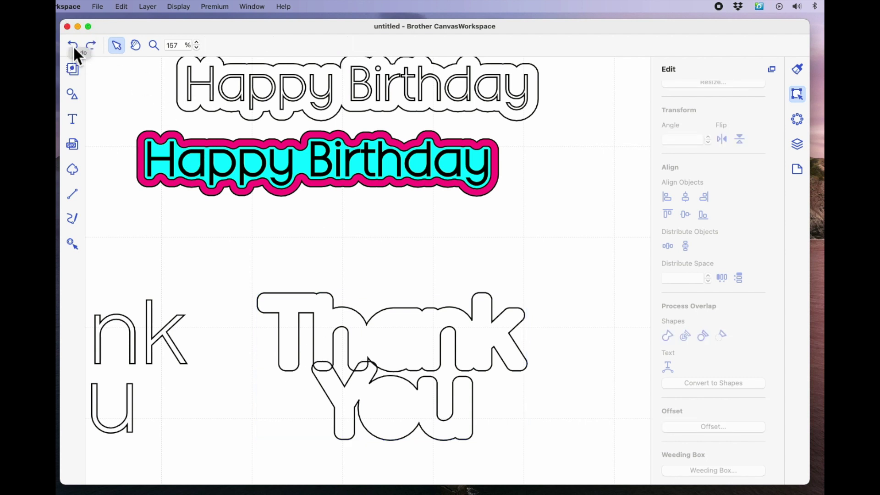
click(77, 46)
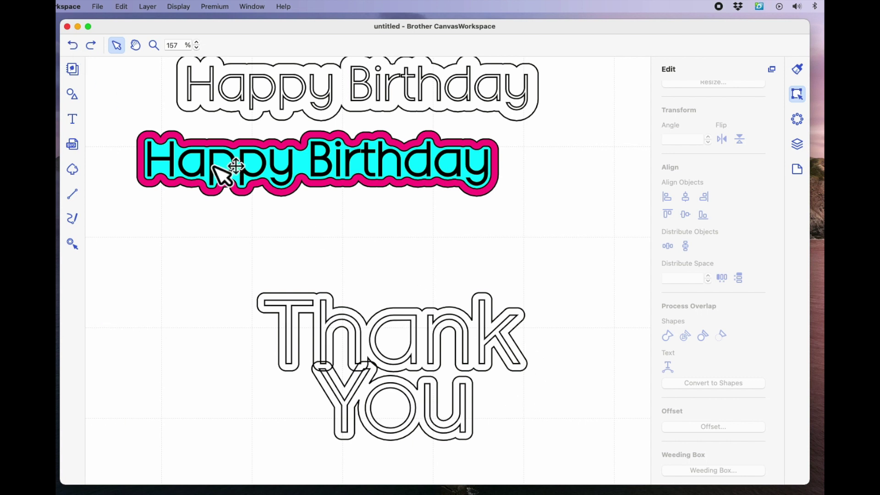
click(78, 46)
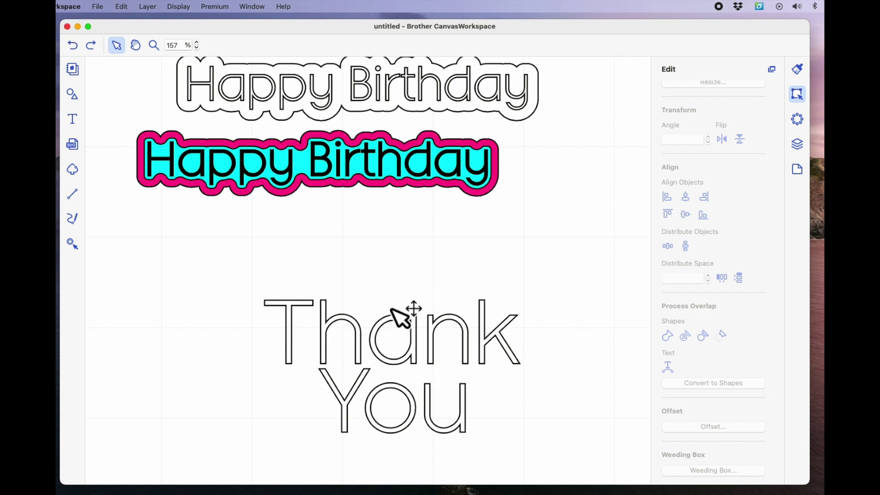
Add outward offset lines with 0.12 inch spacing and round corners around the outer edges of "Thank" and "You".
drag(229, 270, 573, 459)
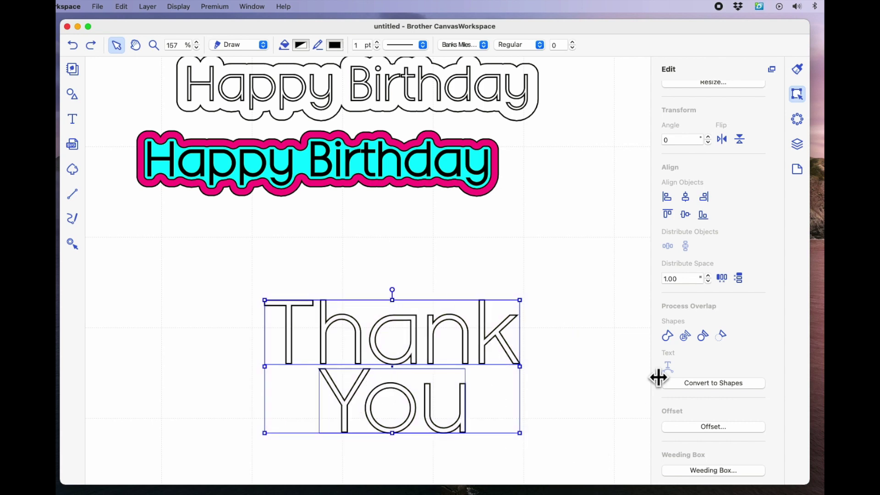
click(715, 428)
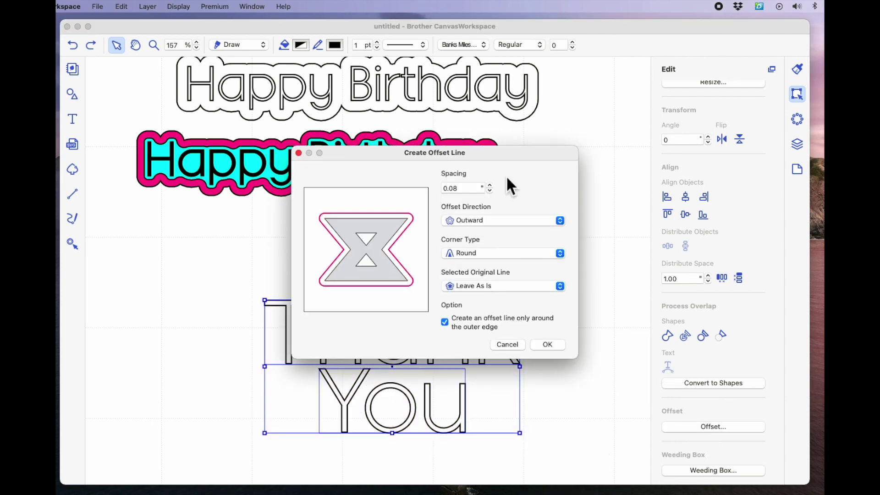
drag(519, 155, 705, 89)
click(678, 111)
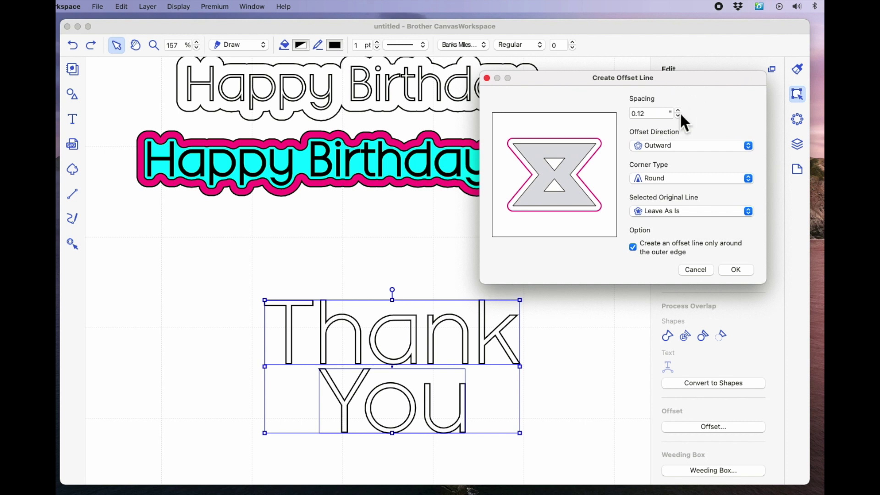
click(737, 270)
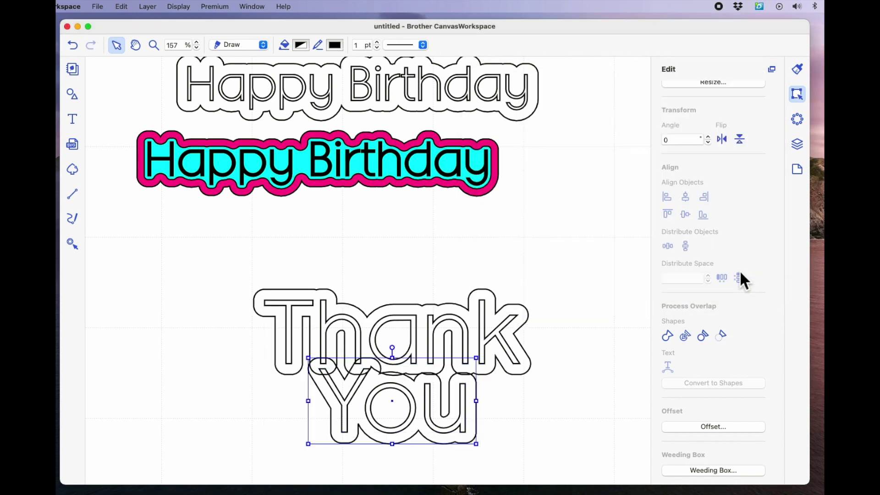
click(491, 418)
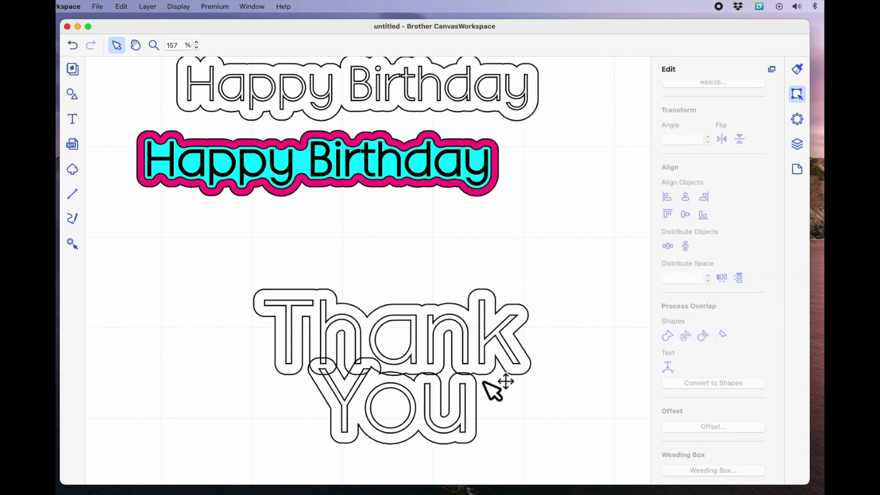
Move the "Thank" and "You" text layers together to the left, clear of their 0.12 inch offset outlines.
click(799, 143)
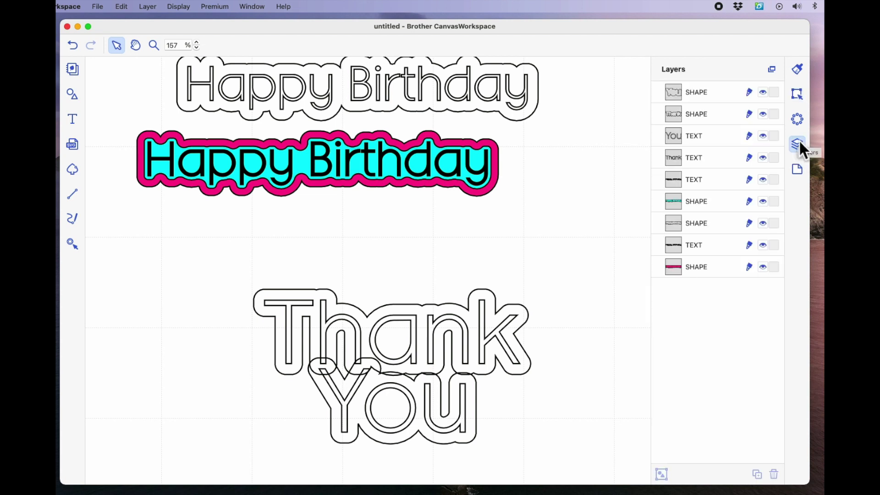
click(702, 165)
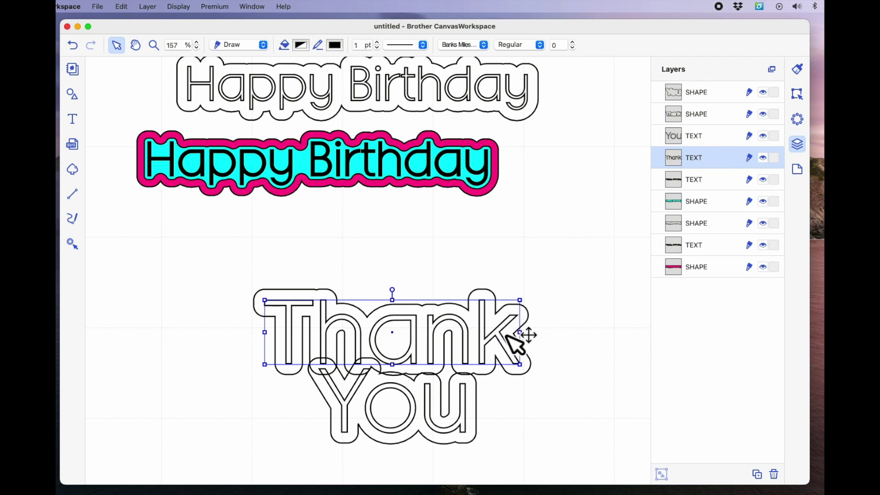
shift+click(695, 136)
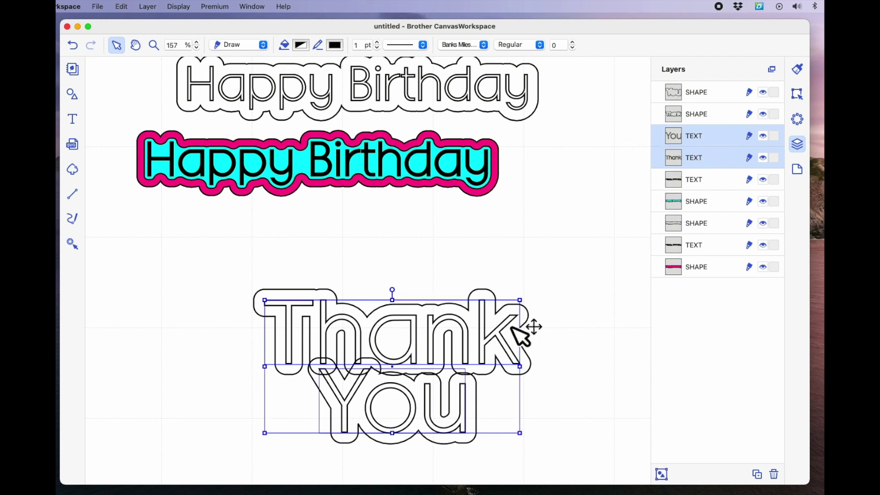
drag(524, 331, 186, 327)
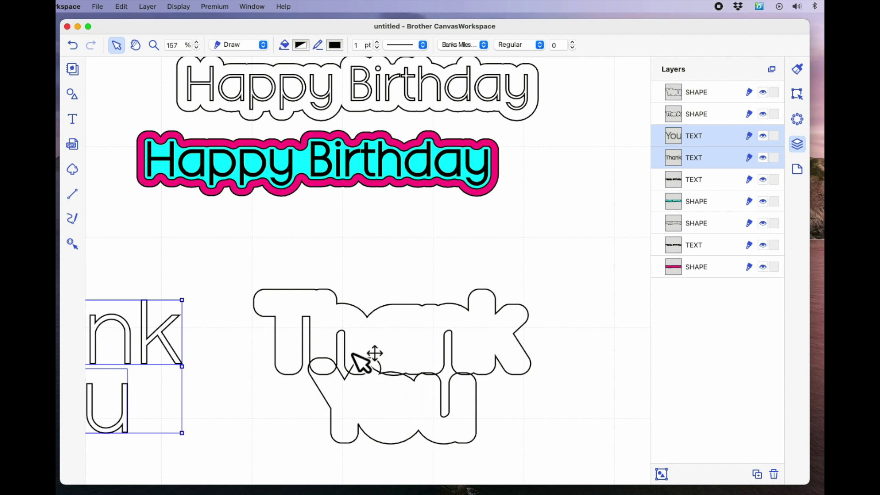
Merge the 0.12 inch offset outlines of "Thank" and "You" into a single shape.
drag(243, 274, 568, 479)
click(798, 96)
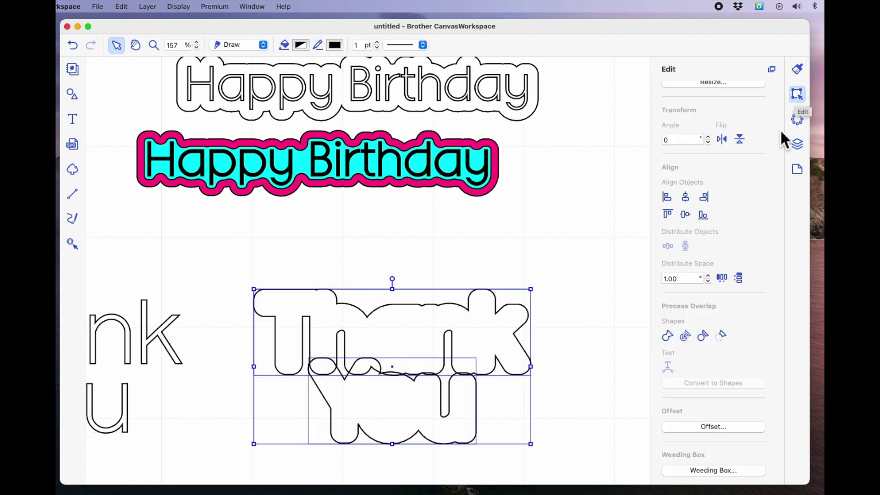
click(668, 336)
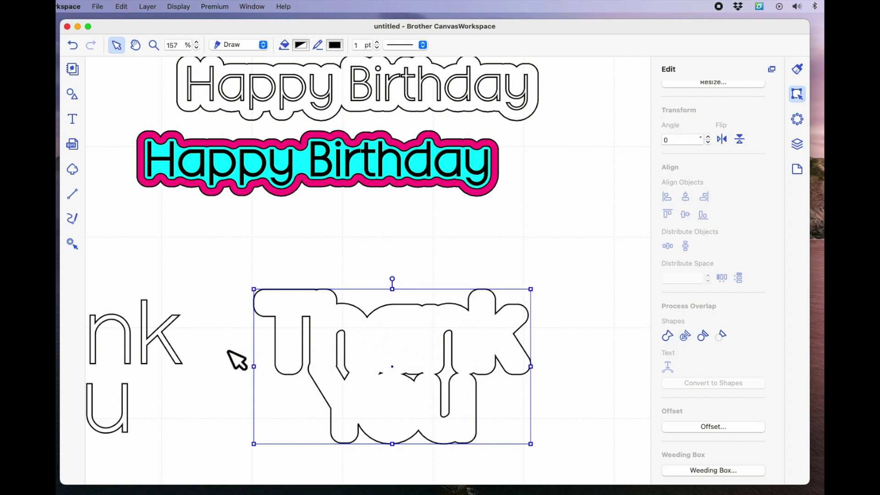
Group the words "Thank" and "You" and move the group back inside the merged outline.
drag(165, 441, 116, 294)
right_click(149, 346)
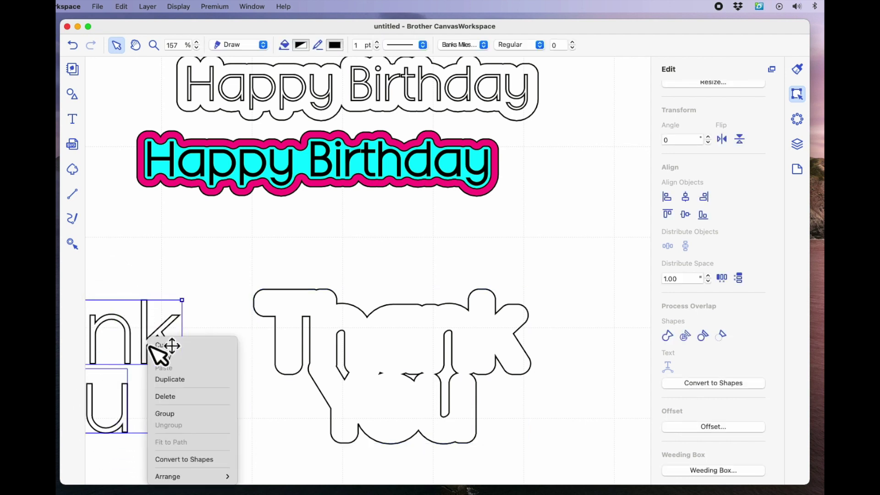
click(161, 417)
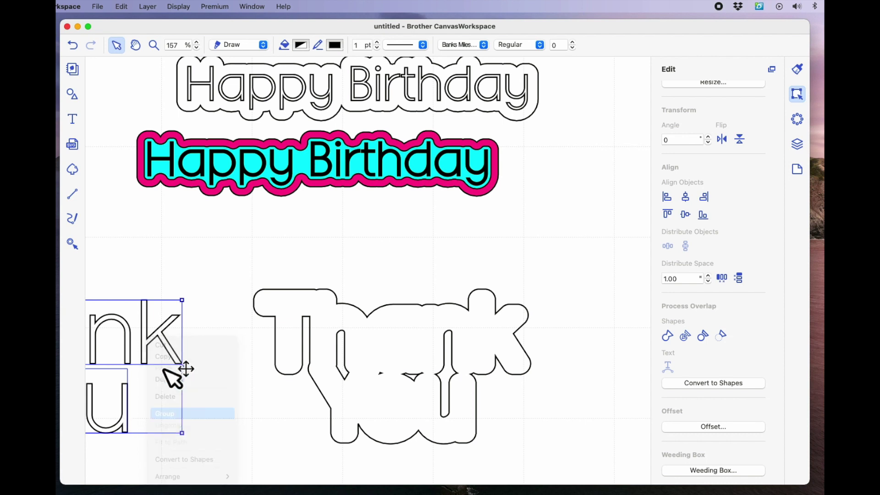
drag(184, 350, 498, 342)
click(545, 399)
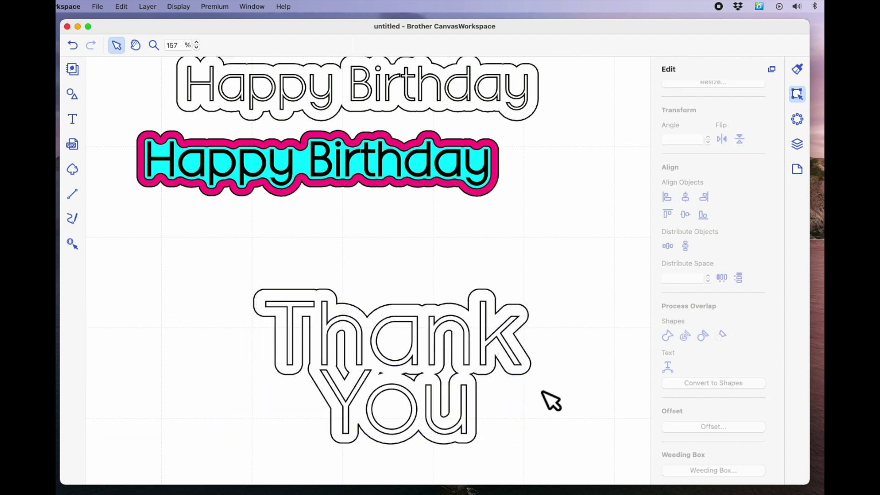
Try adding an inward offset line with 0.08 inch spacing and round corners to the merged "Thank You" outline.
click(406, 336)
mouse_move(397, 327)
mouse_down()
mouse_move(388, 337)
mouse_move(398, 327)
mouse_up()
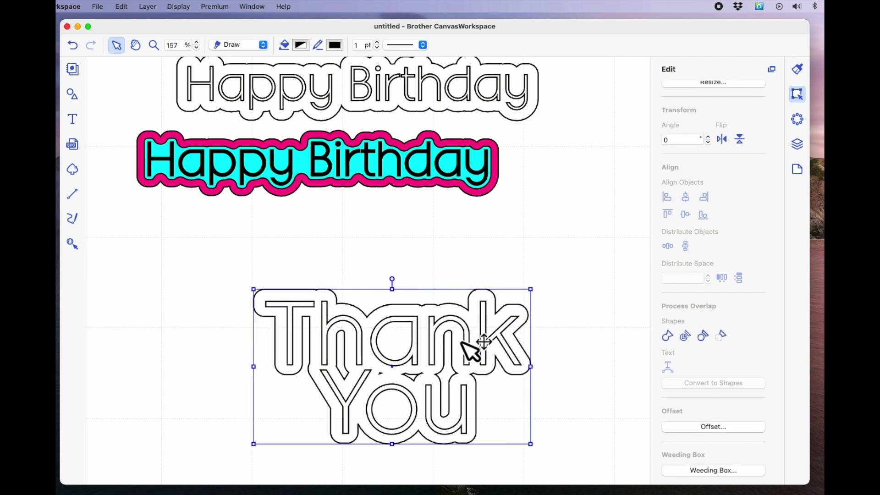
click(586, 334)
click(523, 315)
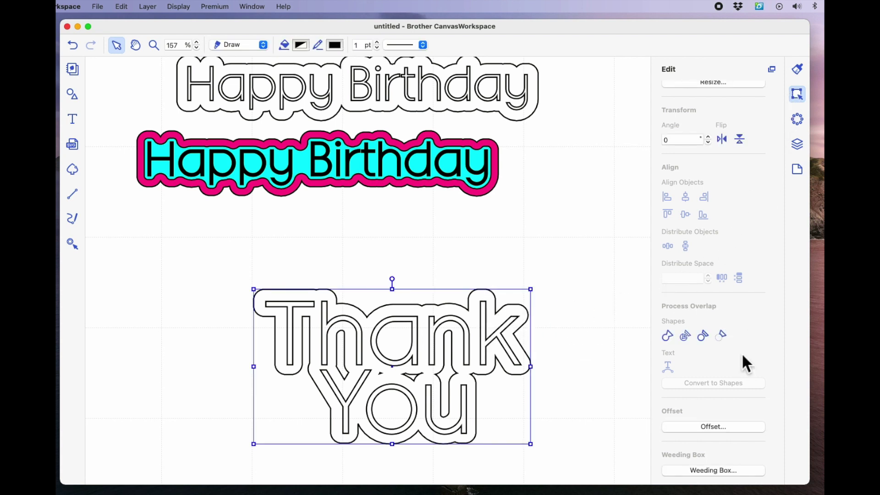
click(713, 428)
drag(510, 152, 745, 73)
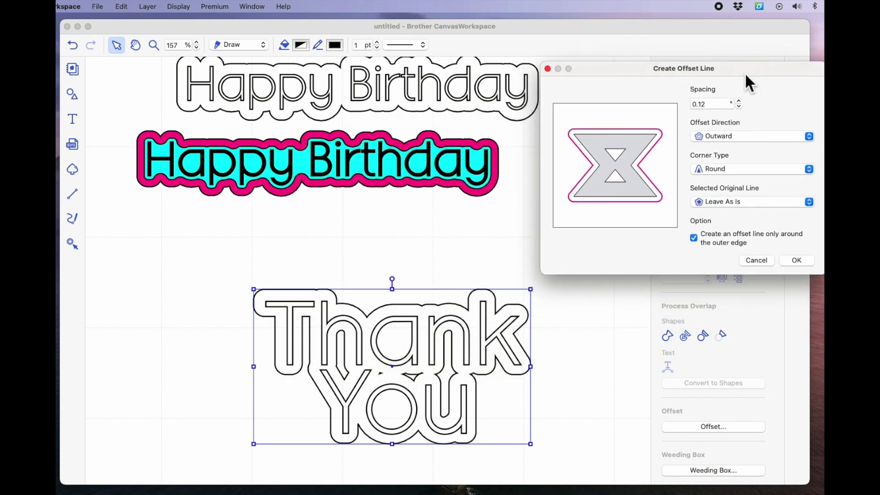
click(731, 138)
click(719, 148)
click(739, 107)
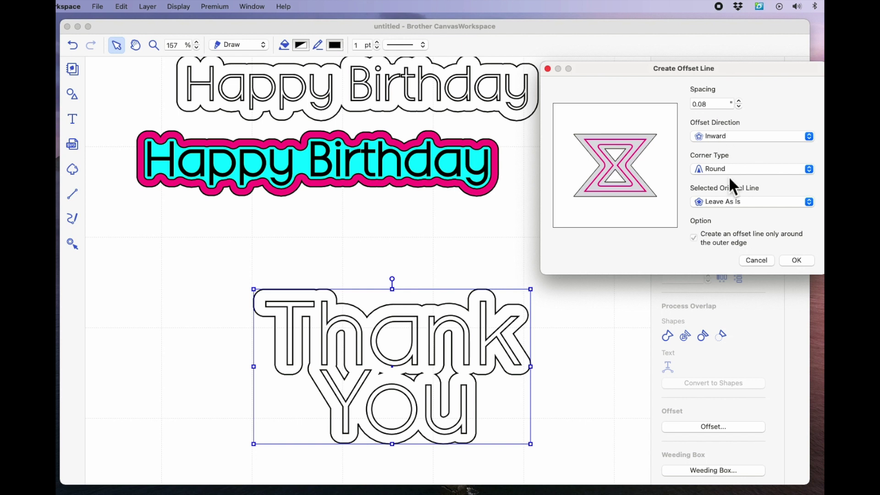
click(798, 260)
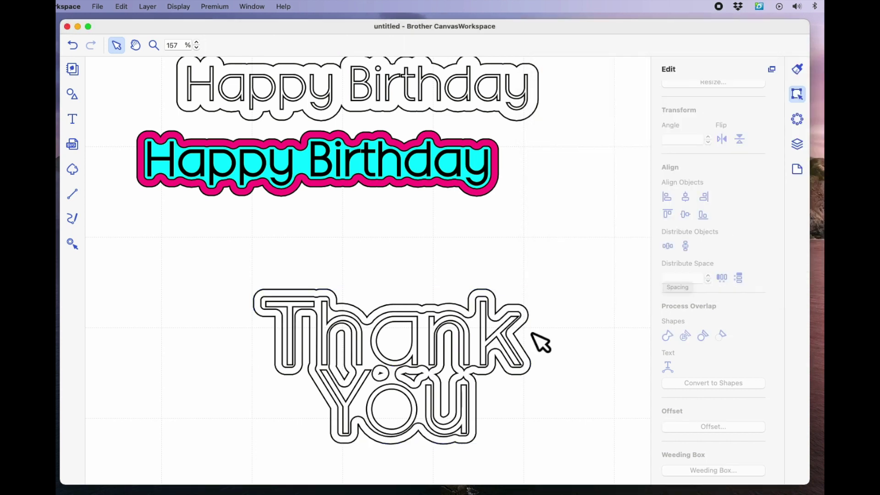
Move the merged outline aside to inspect the inward offset, then put the outline back and remove the 0.08 inch offset.
click(516, 307)
drag(474, 334, 478, 334)
click(590, 351)
click(500, 357)
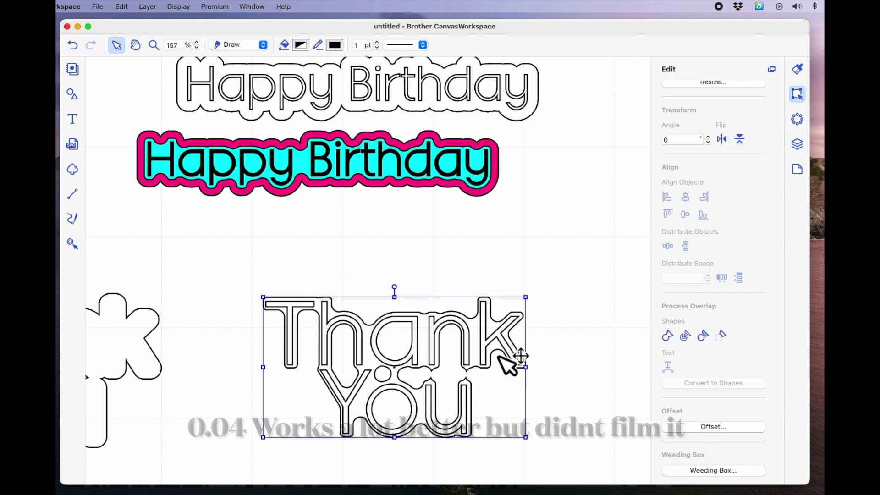
click(534, 336)
drag(146, 343, 538, 337)
click(612, 366)
click(527, 347)
click(548, 296)
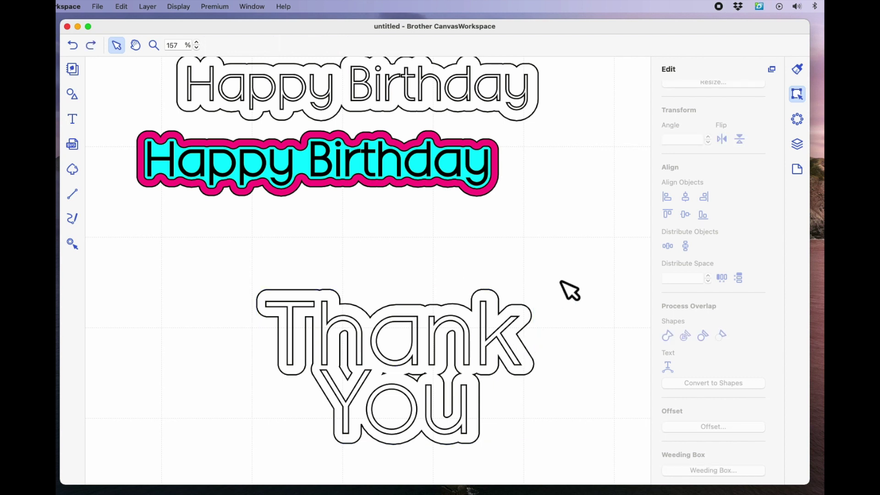
Set the line type of the merged outline around "Thank You" to Cut.
click(505, 315)
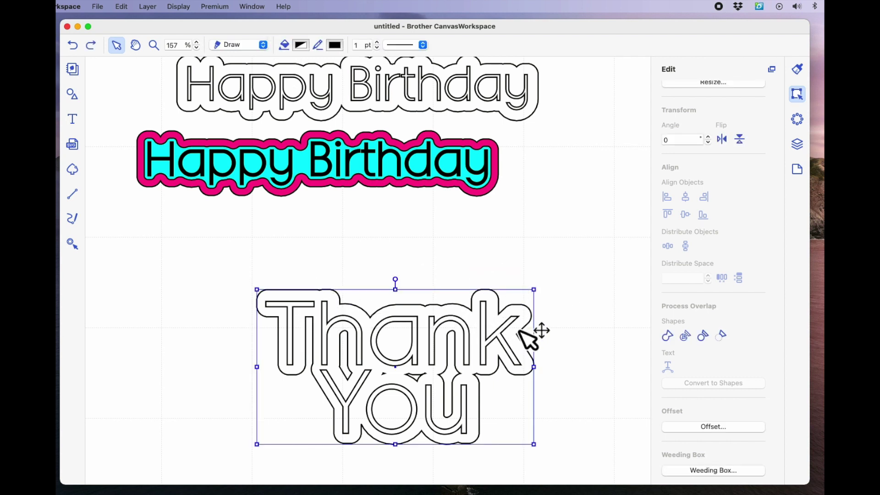
click(265, 46)
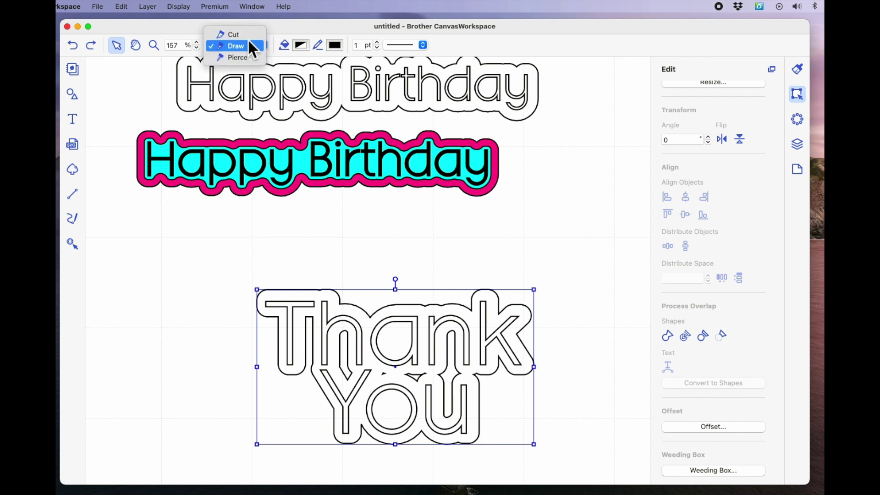
click(248, 35)
click(623, 364)
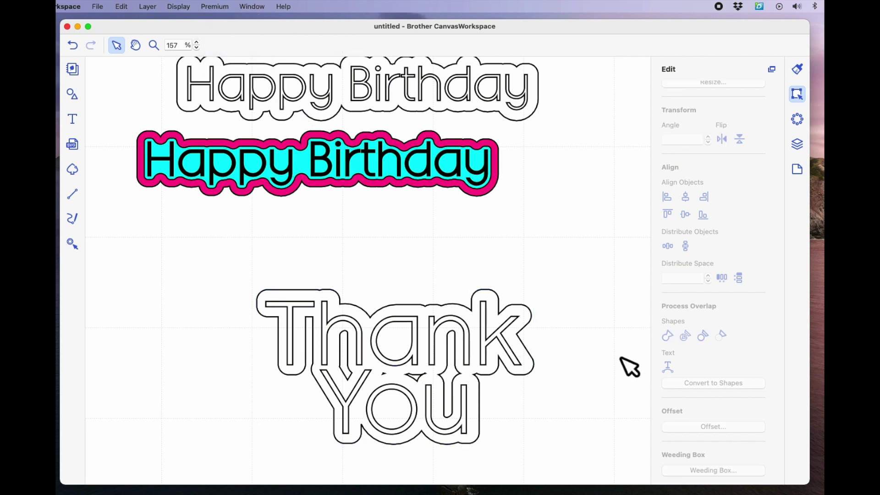
Move the merged outline off the "Thank You" text to check each object's line type, and undo the move.
click(531, 357)
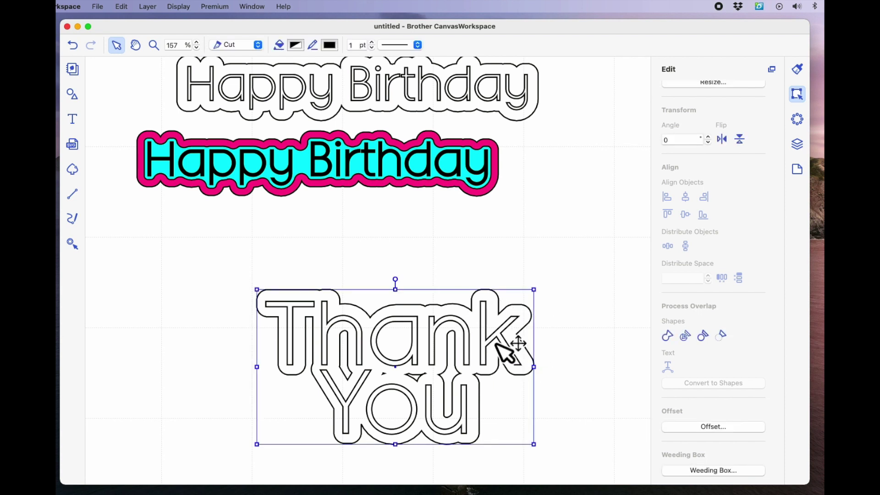
drag(536, 321, 385, 330)
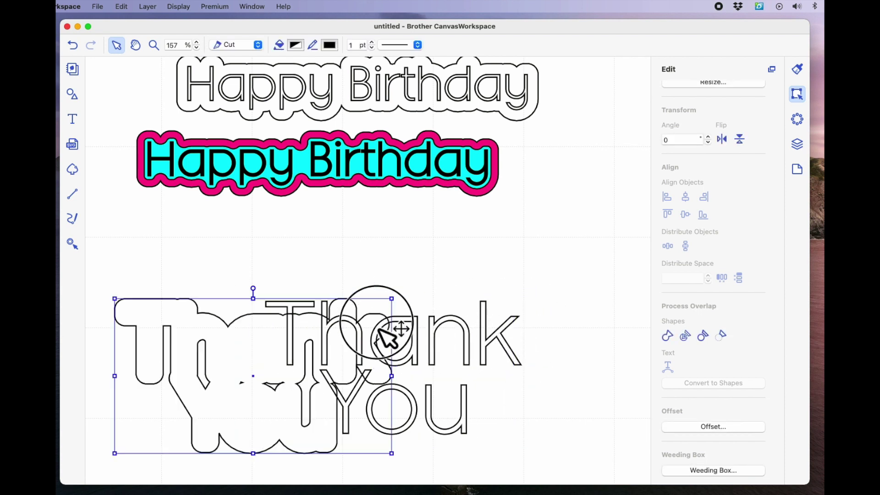
click(514, 330)
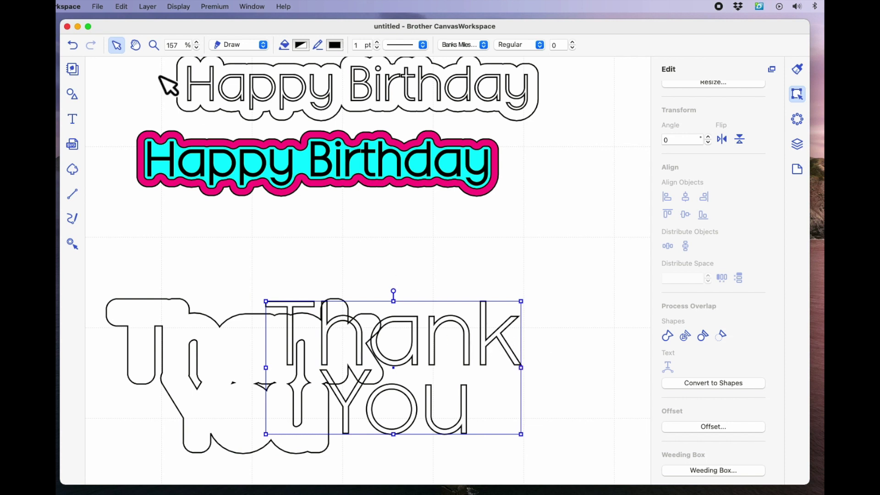
click(72, 45)
Center the "Thank You" text and its merged outline on each other horizontally and vertically.
drag(226, 252, 587, 479)
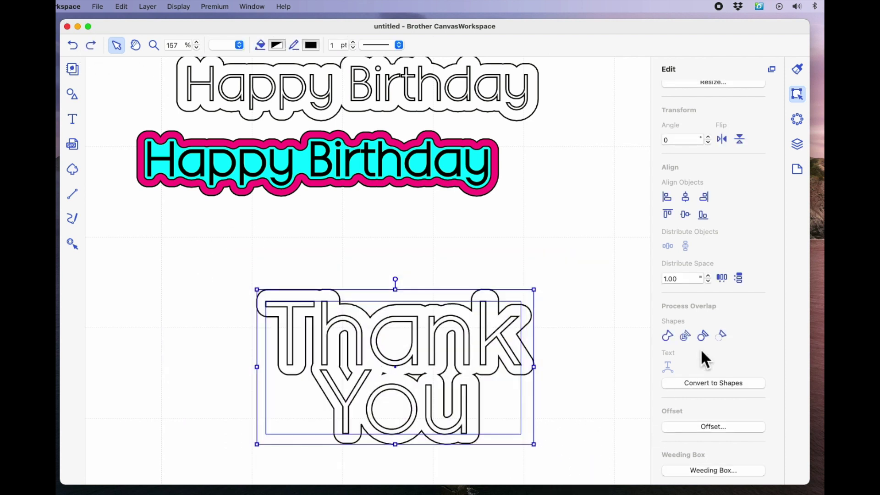
click(687, 198)
click(686, 214)
click(585, 367)
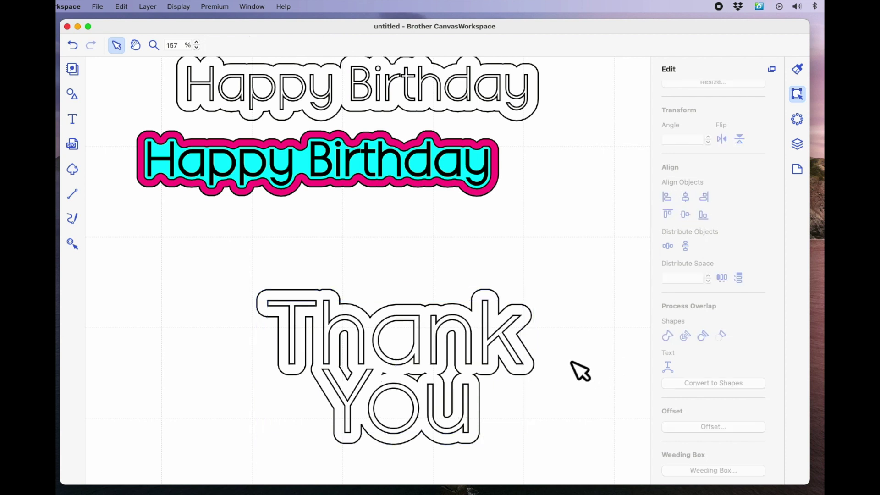
Group the "Thank You" text with its outline and move the group up beneath the coloured "Happy Birthday".
drag(237, 273, 552, 469)
right_click(419, 389)
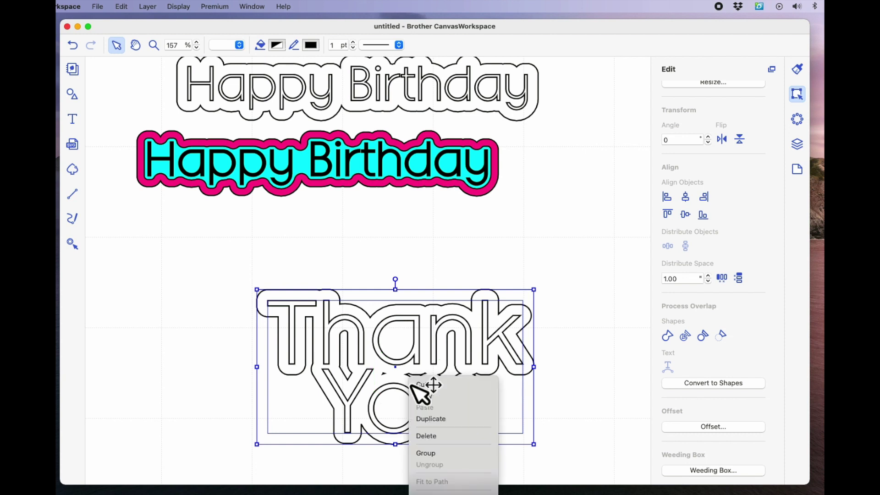
click(426, 450)
drag(527, 347, 369, 292)
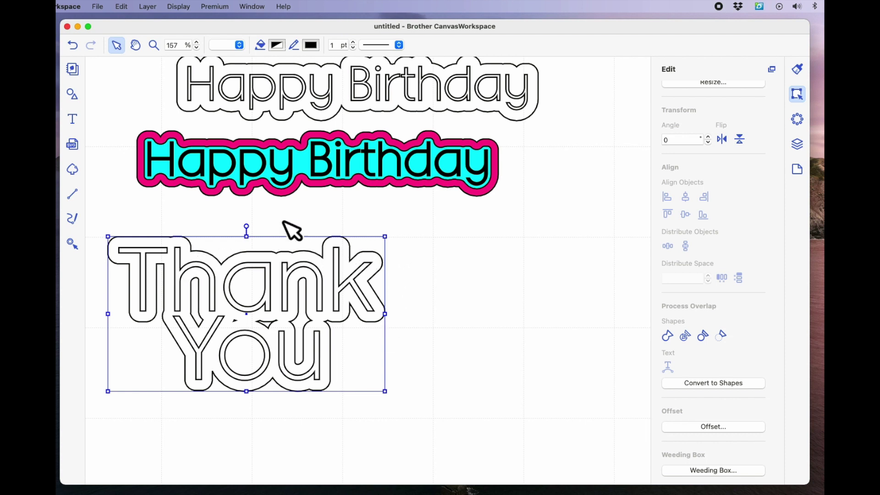
Move the black "Happy Birthday" text off its coloured offsets and set the cyan offset shape to Cut.
click(337, 167)
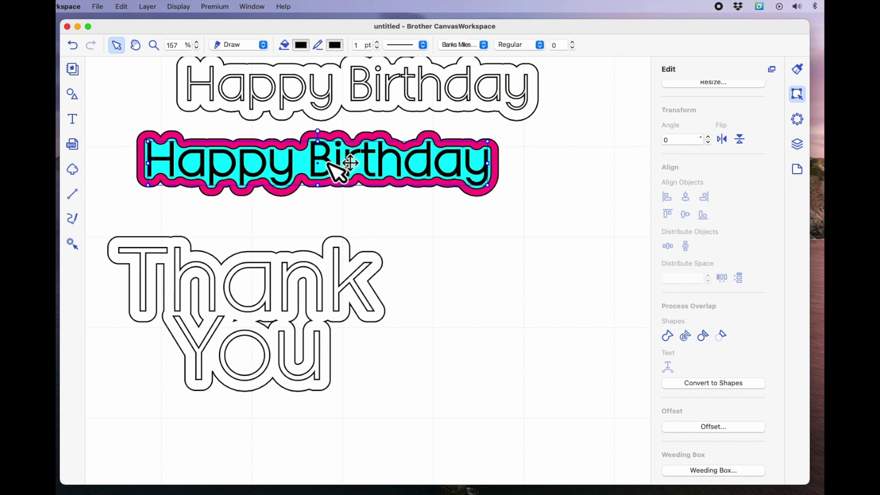
drag(338, 166, 529, 246)
click(429, 168)
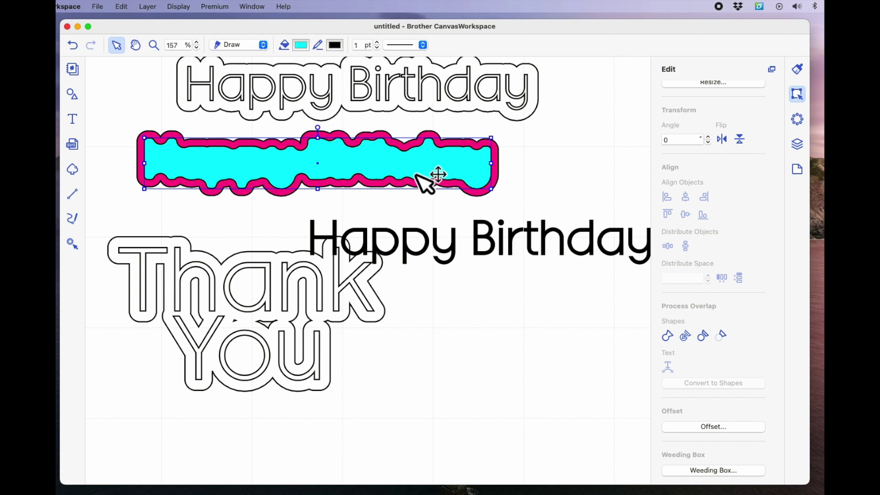
click(264, 45)
click(255, 37)
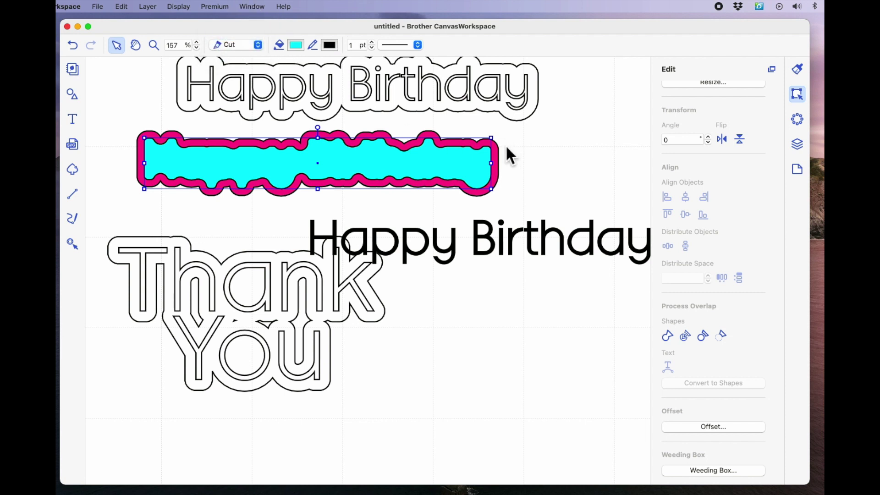
Set the magenta offset shape to Cut and move the black "Happy Birthday" text back onto the cyan shape.
click(497, 164)
click(264, 45)
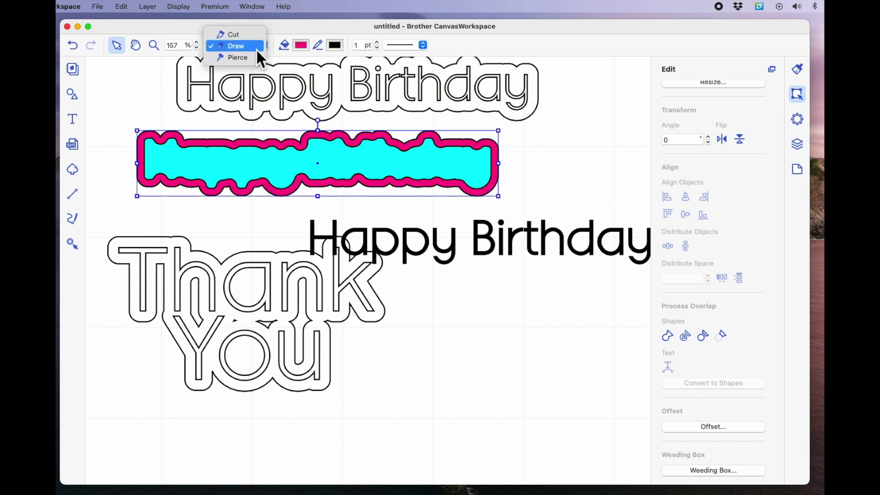
click(244, 35)
click(607, 183)
drag(566, 239, 404, 160)
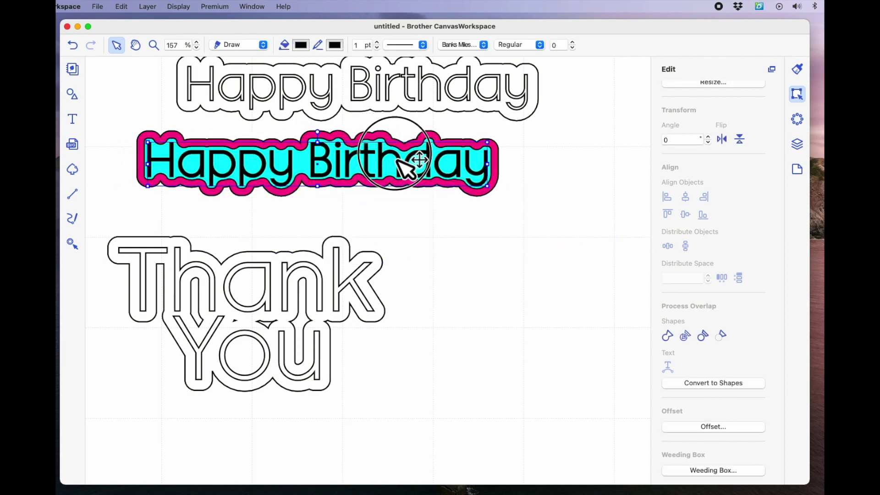
click(514, 251)
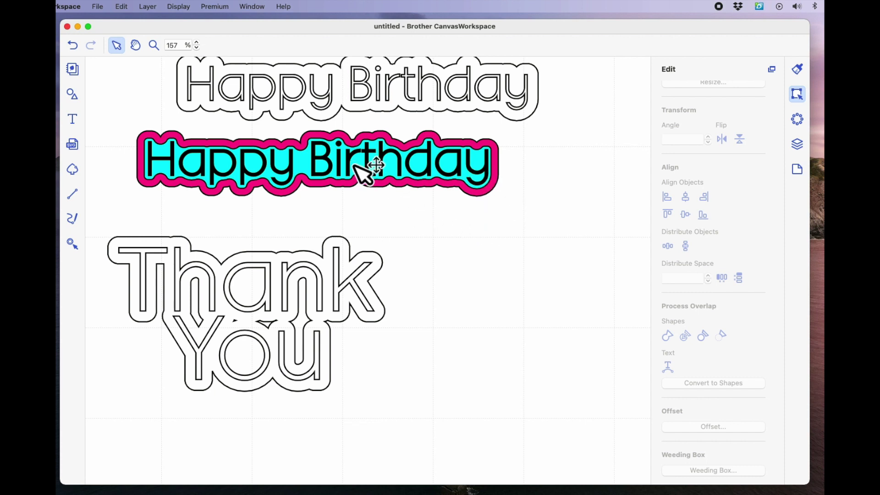
Group the black "Happy Birthday" text with its cyan offset and place the group back over the magenta shape.
click(339, 172)
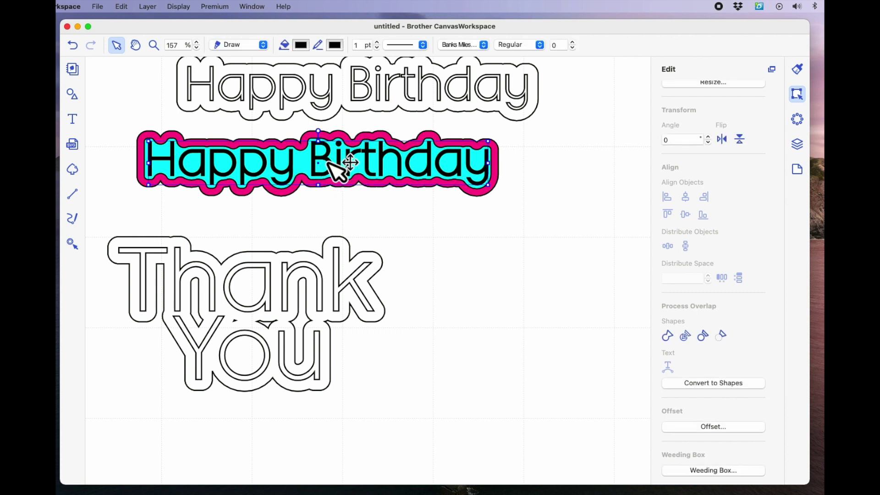
click(161, 184)
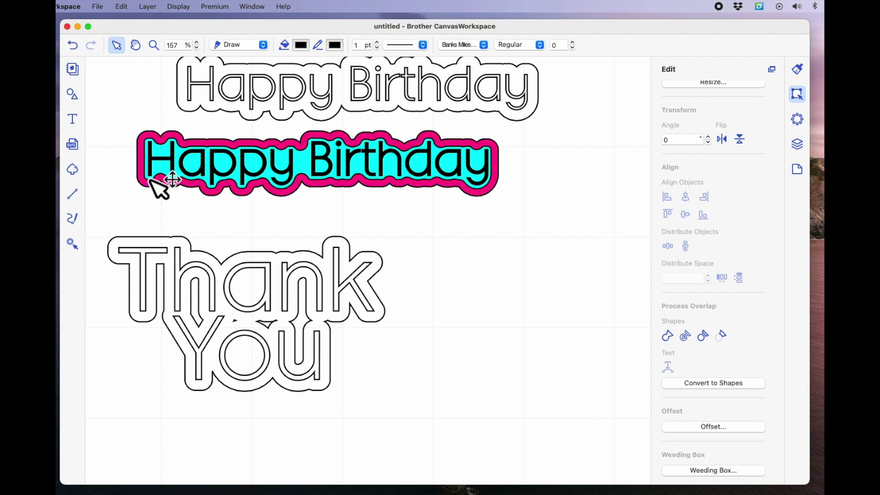
right_click(174, 166)
click(232, 196)
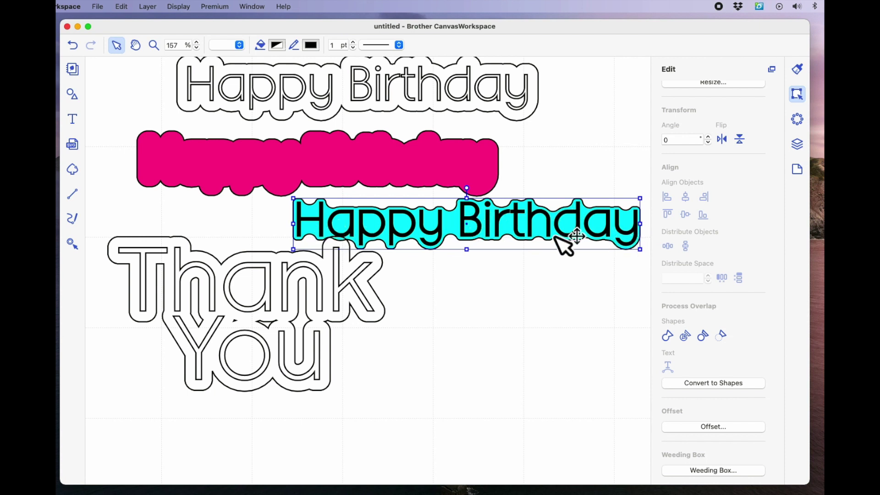
click(371, 160)
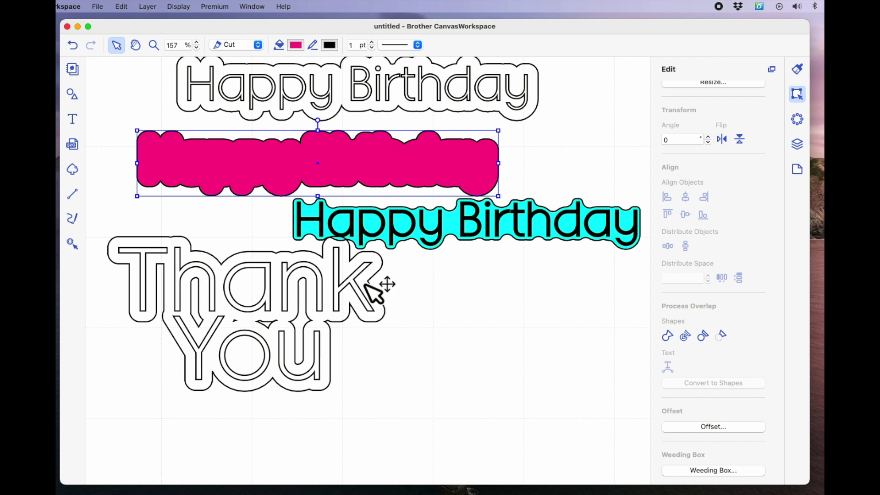
drag(496, 227, 347, 167)
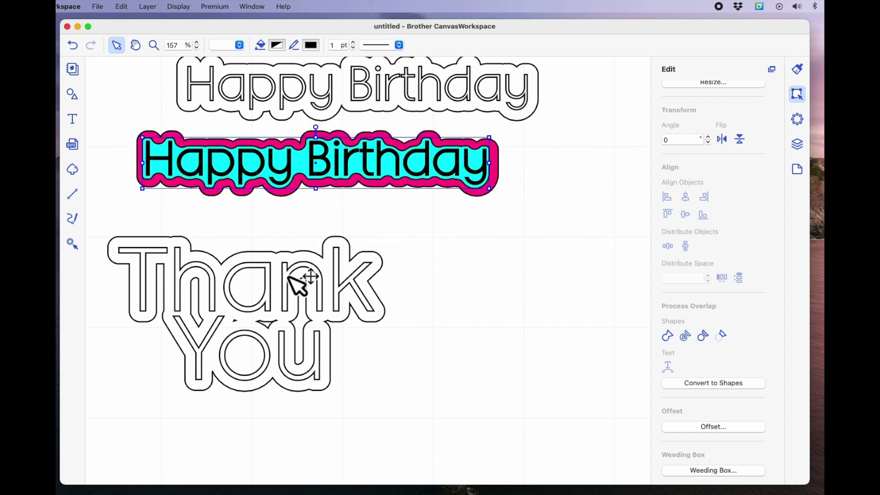
Check the grouped "Thank You" design and zoom out to 110% to review all three sentiments on the mat.
click(328, 288)
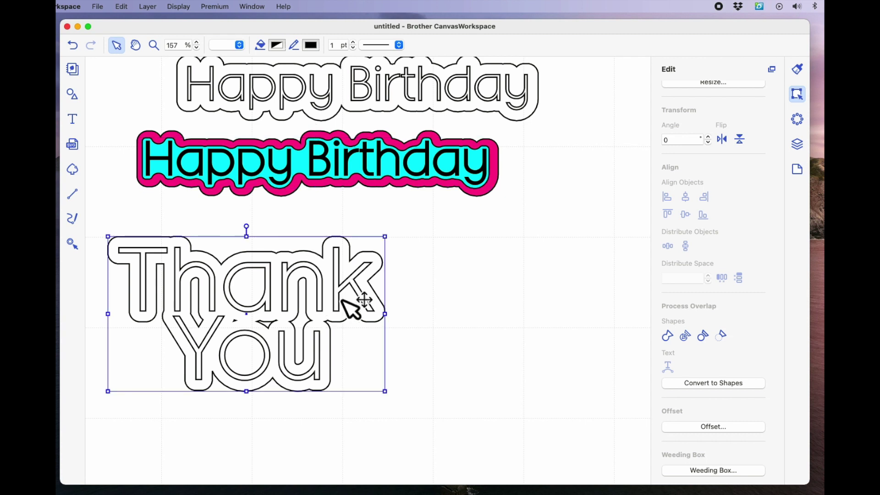
click(404, 276)
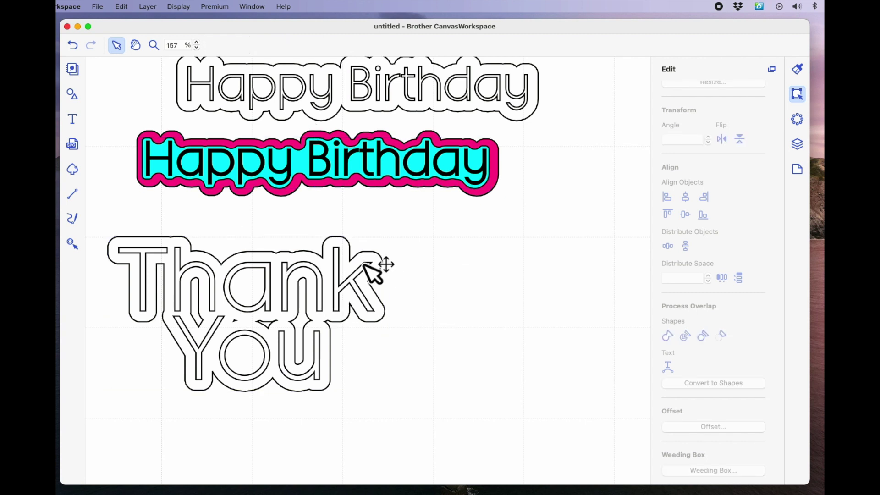
right_click(322, 274)
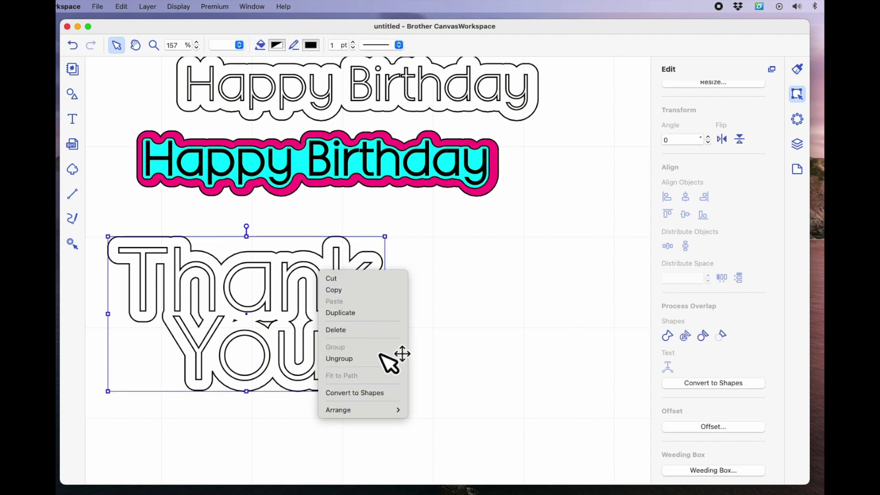
click(448, 314)
click(454, 325)
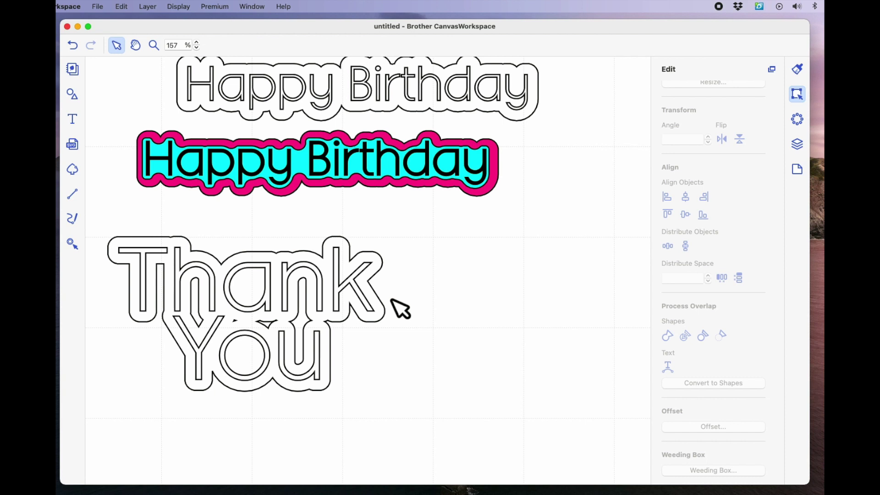
click(197, 48)
click(196, 48)
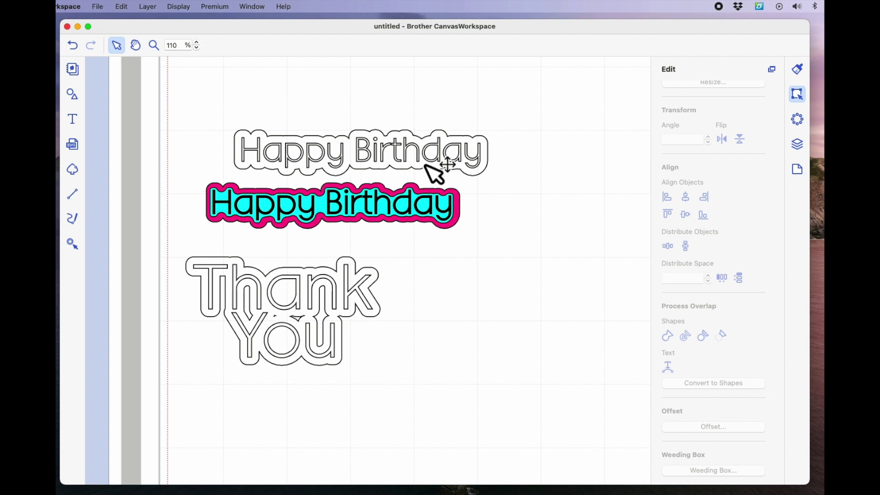
scroll(556, 204, up, 1)
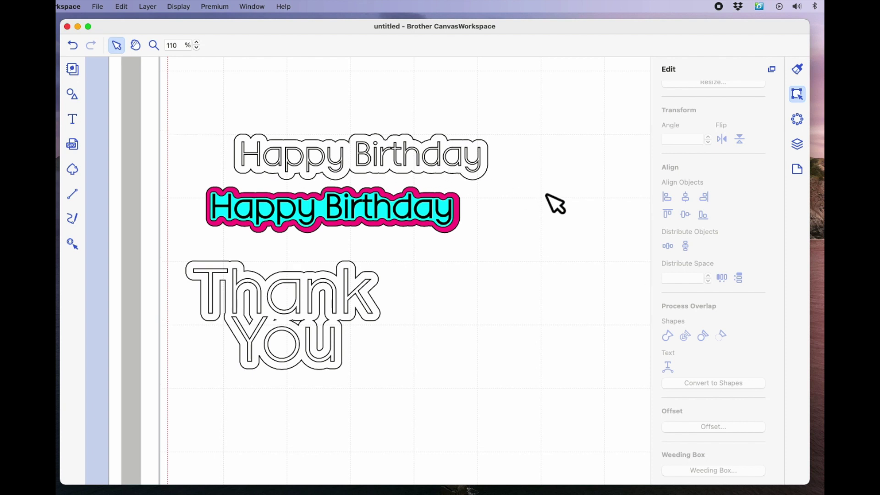